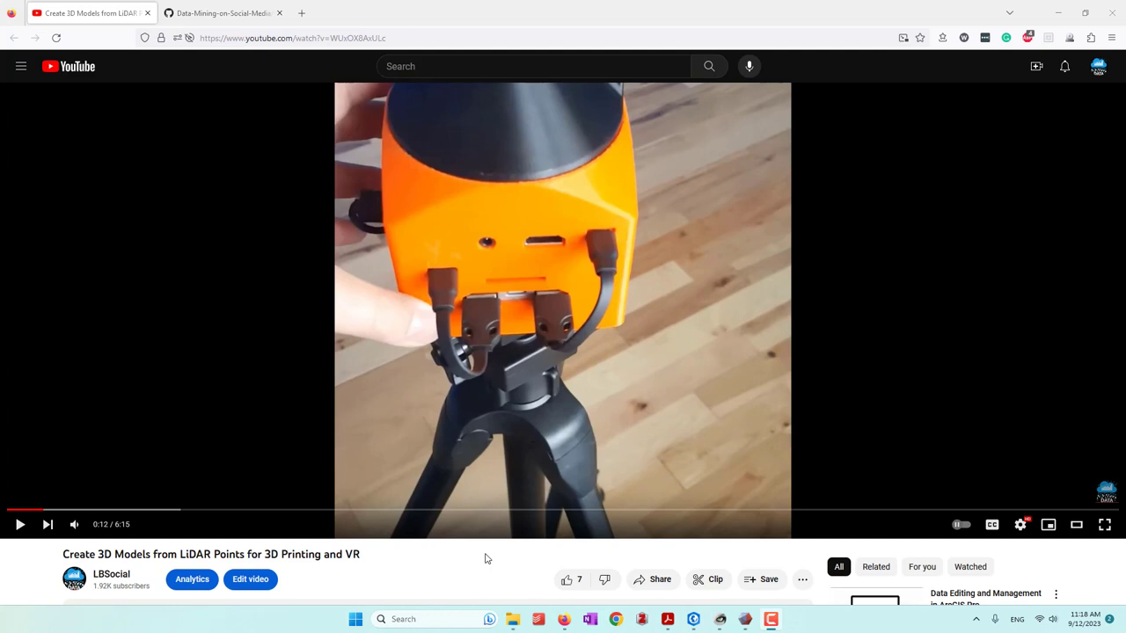
left_click(555, 242)
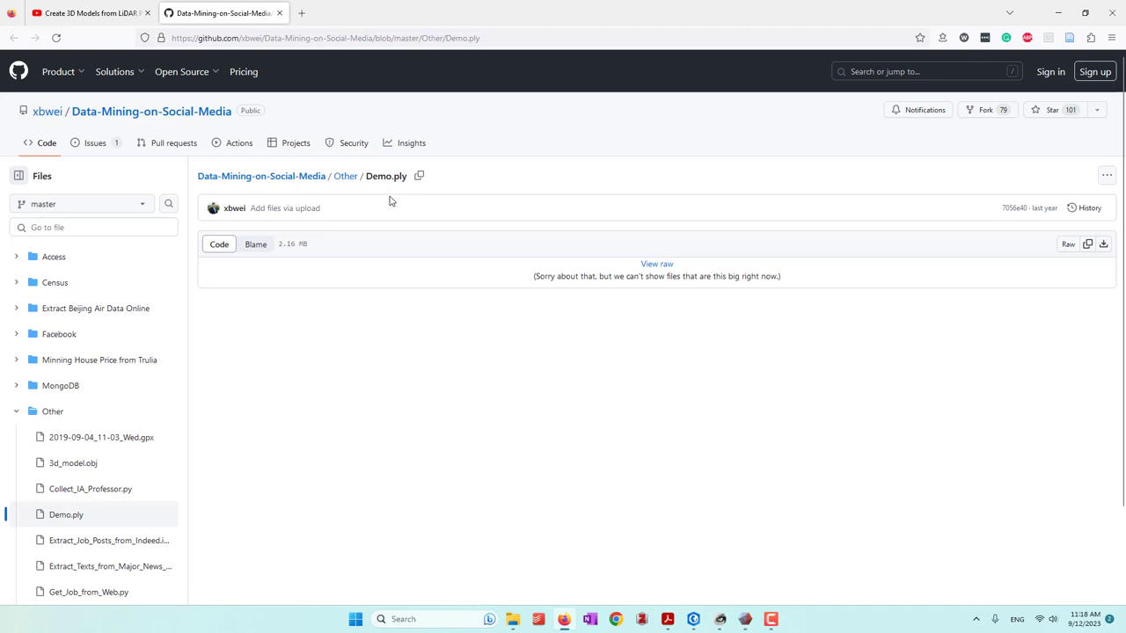
Open the raw contents of Demo.ply on GitHub and examine its header and the columns of point values.
left_click(656, 264)
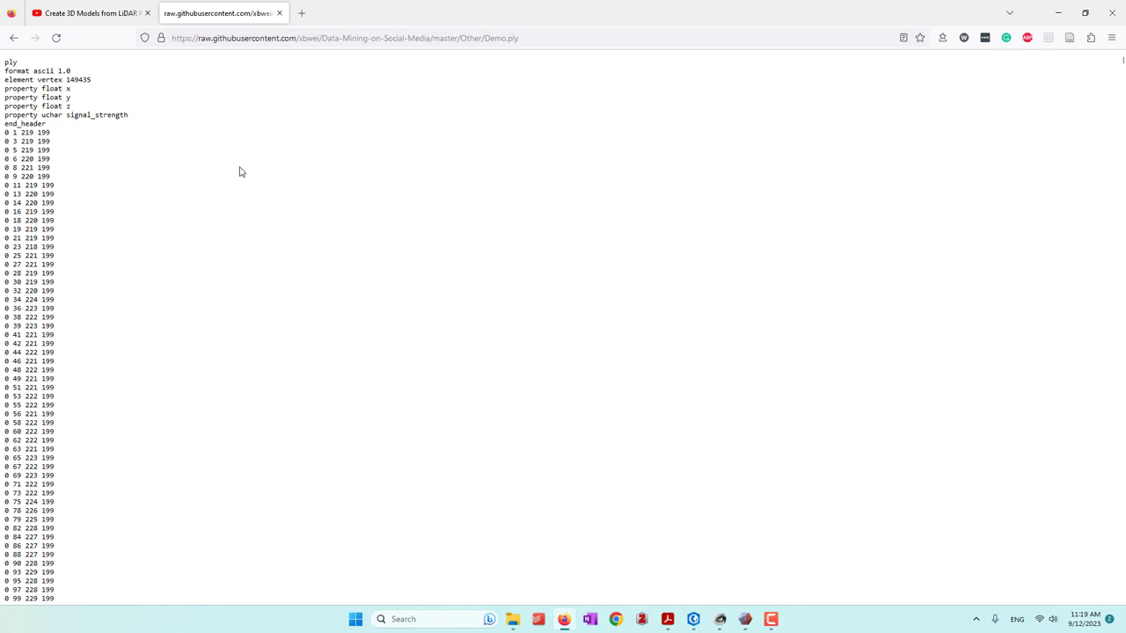
left_click(11, 133)
double_click(41, 133)
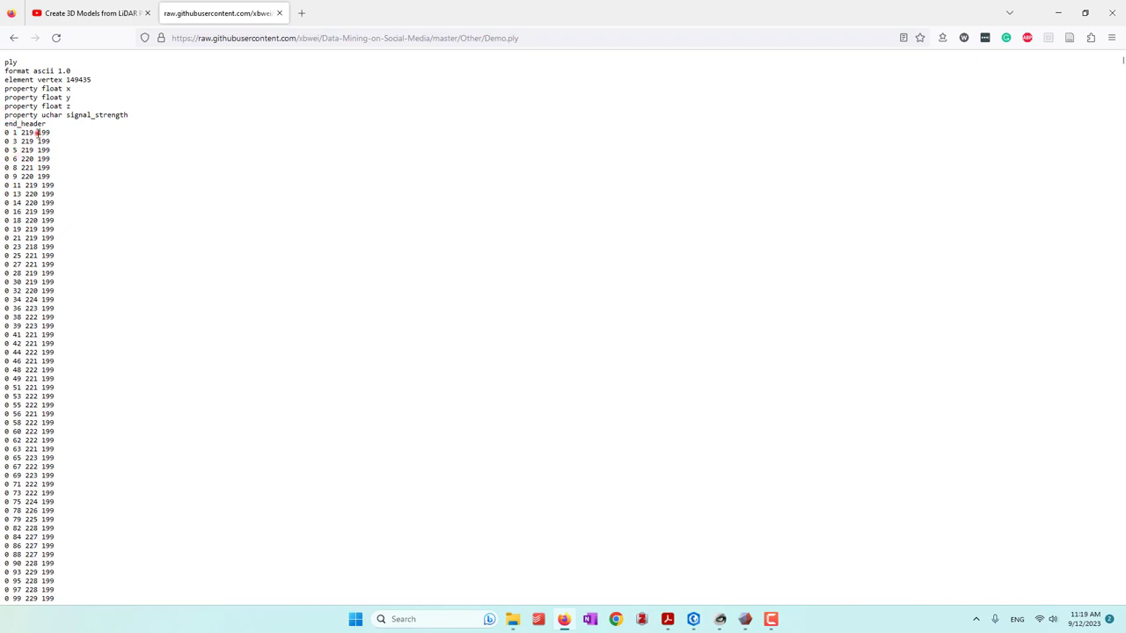
left_click(88, 169)
scroll(129, 226, "down", 5)
scroll(128, 226, "up", 5)
Return to the GitHub page of Demo.ply and download the raw file.
left_click(13, 38)
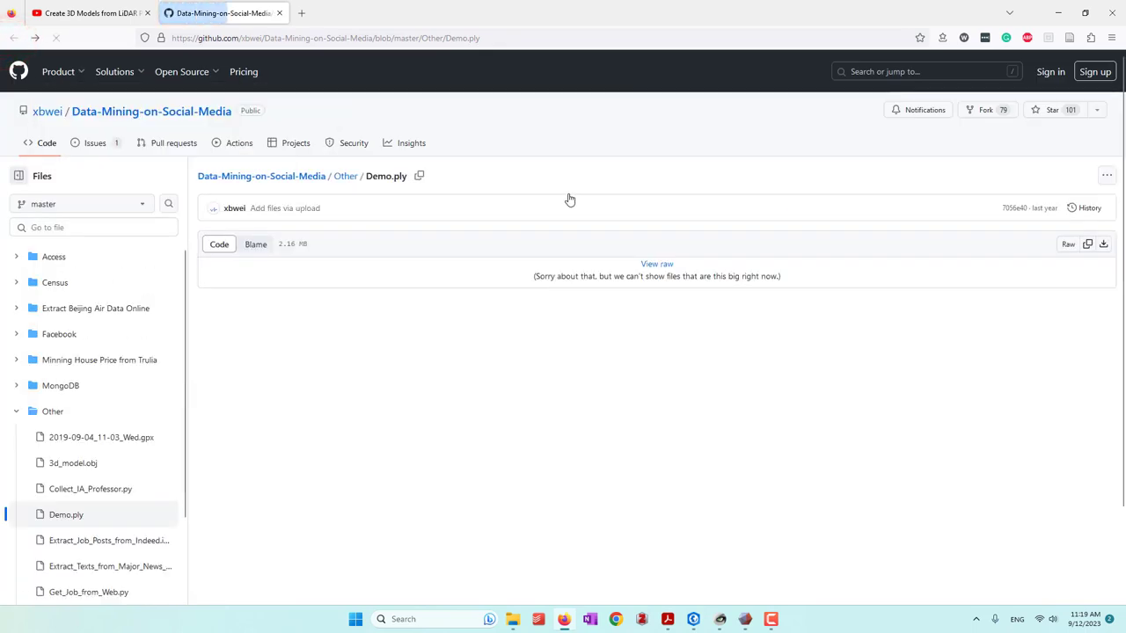
left_click(1103, 249)
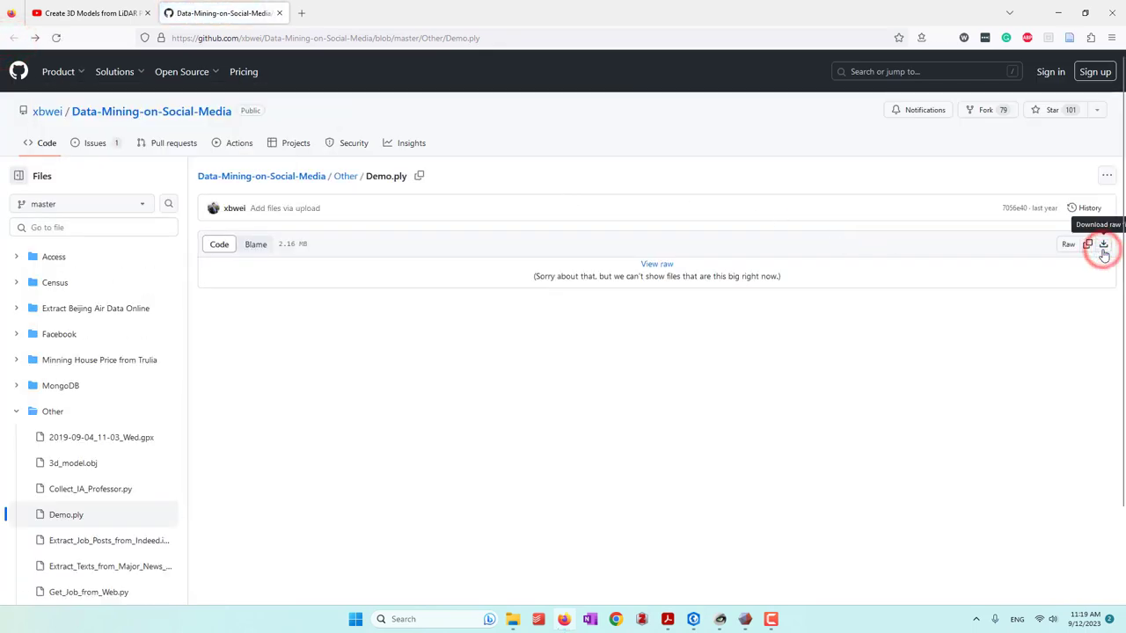
left_click(732, 428)
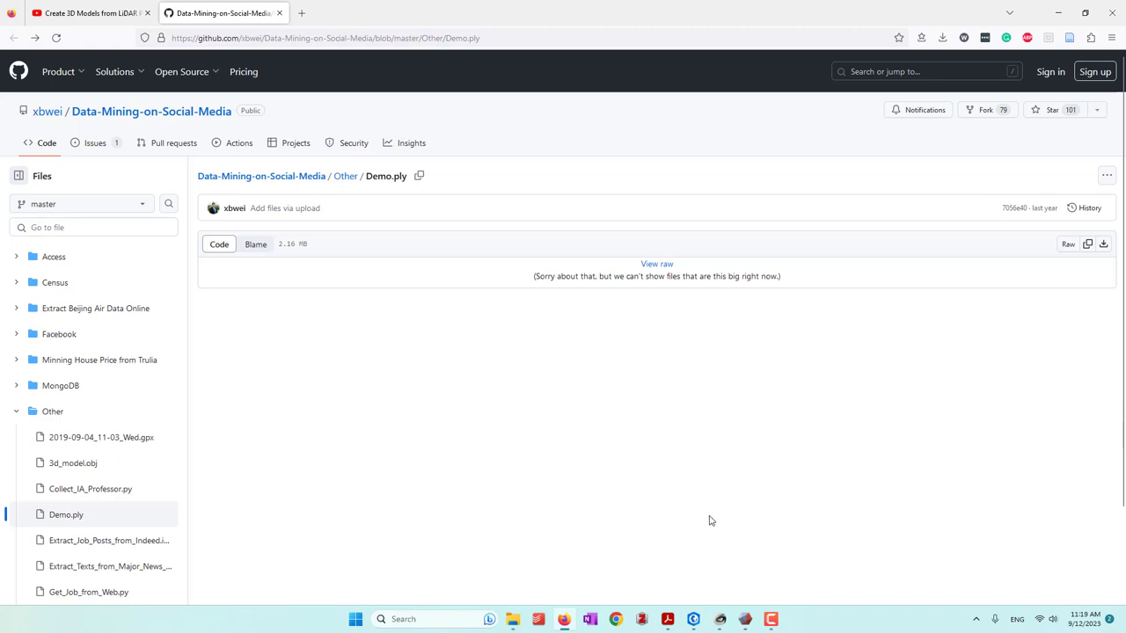
Switch to MeshLab and import Demo.ply from the Downloads folder as a mesh.
left_click(721, 621)
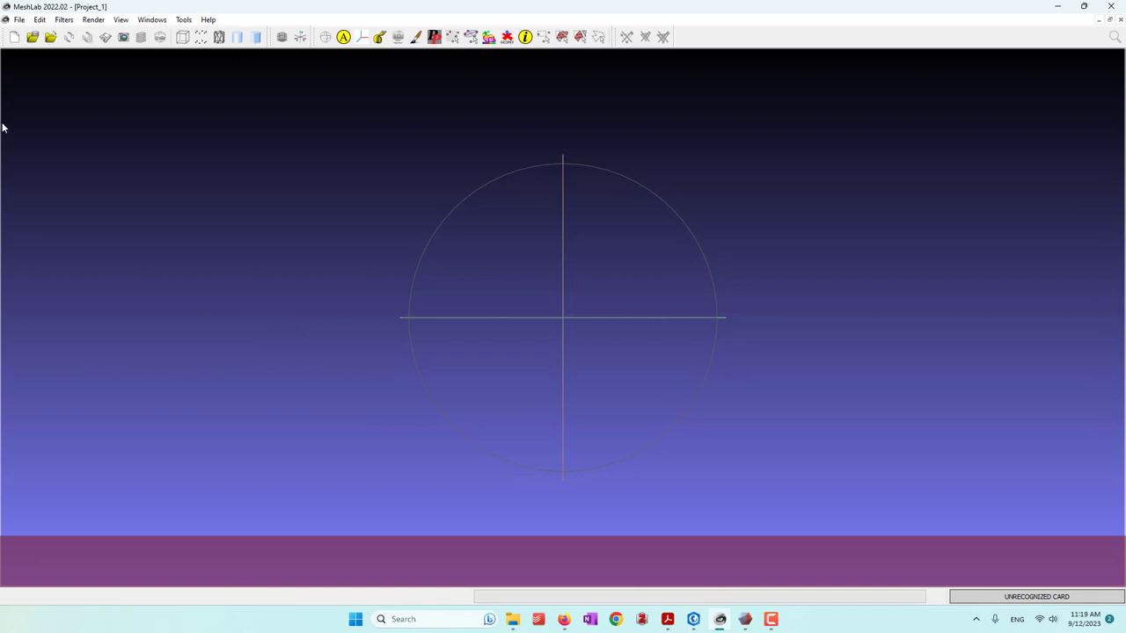
left_click(19, 21)
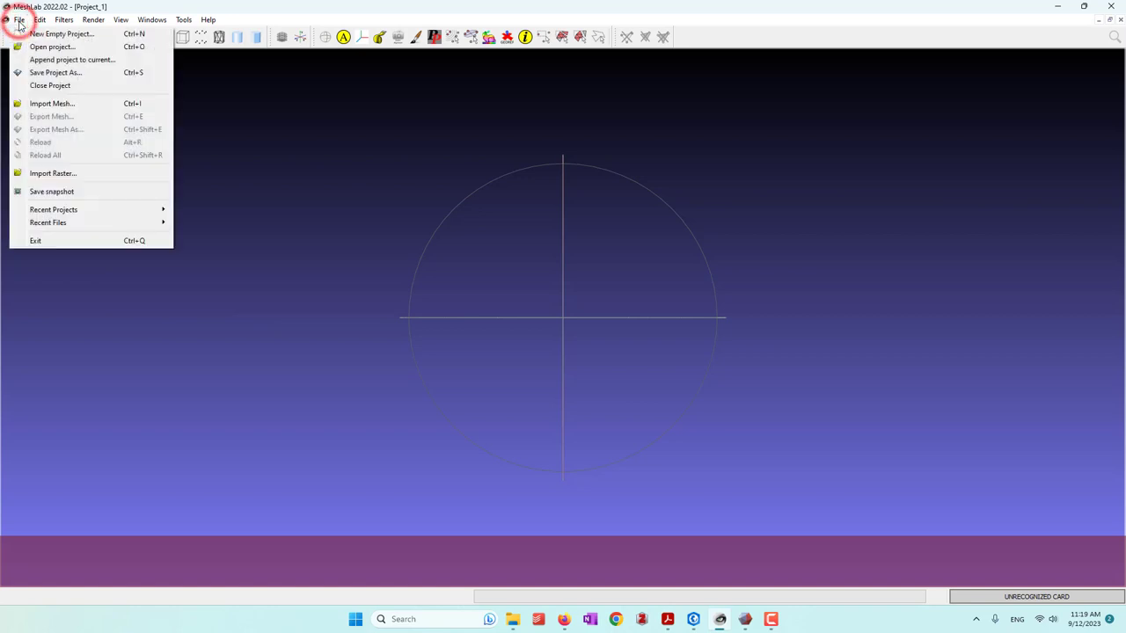
left_click(51, 103)
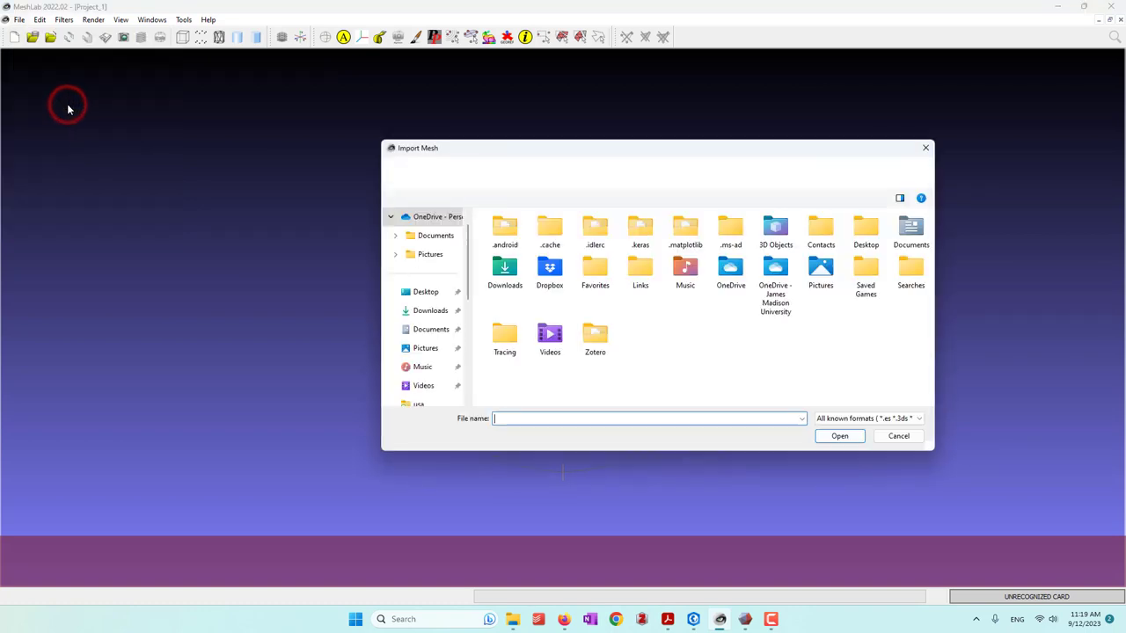
scroll(427, 264, "up", 1)
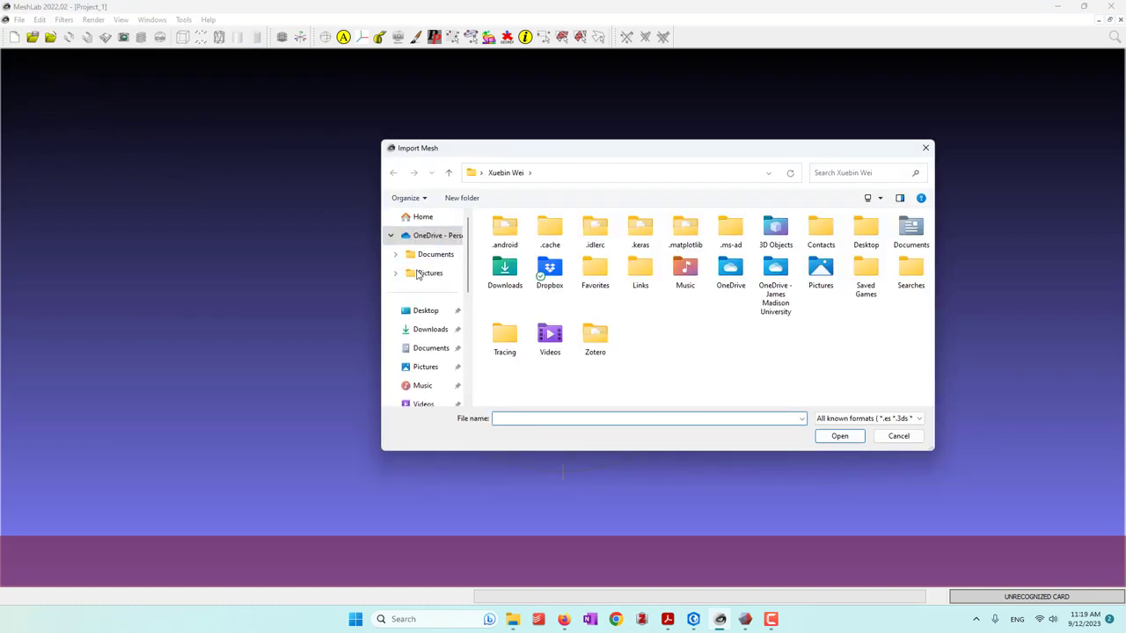
left_click(427, 328)
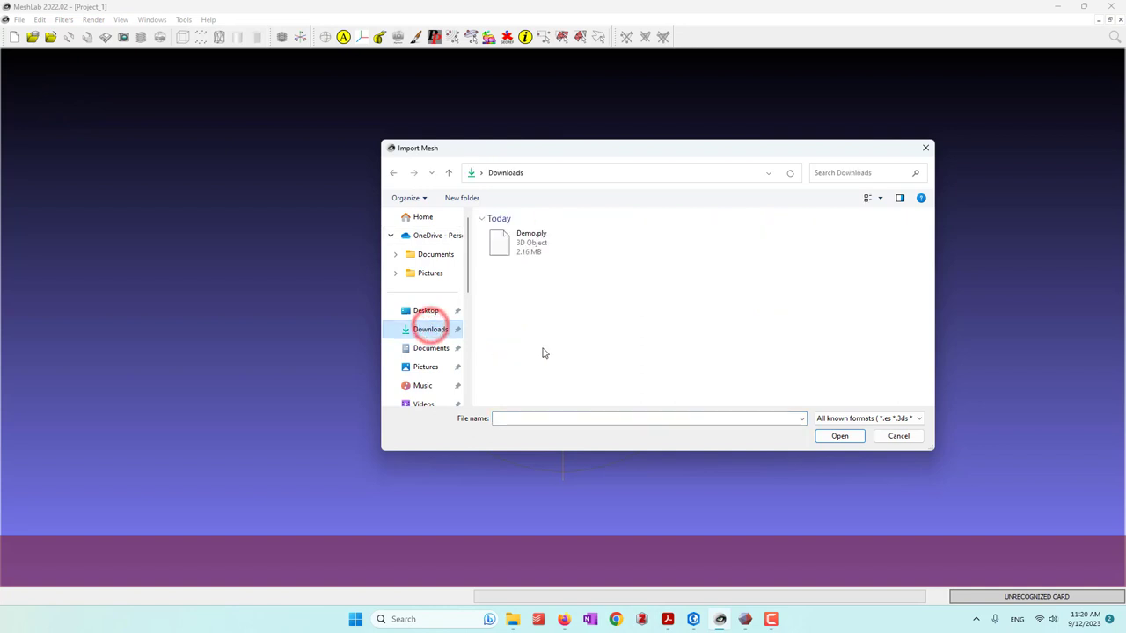
left_click(540, 246)
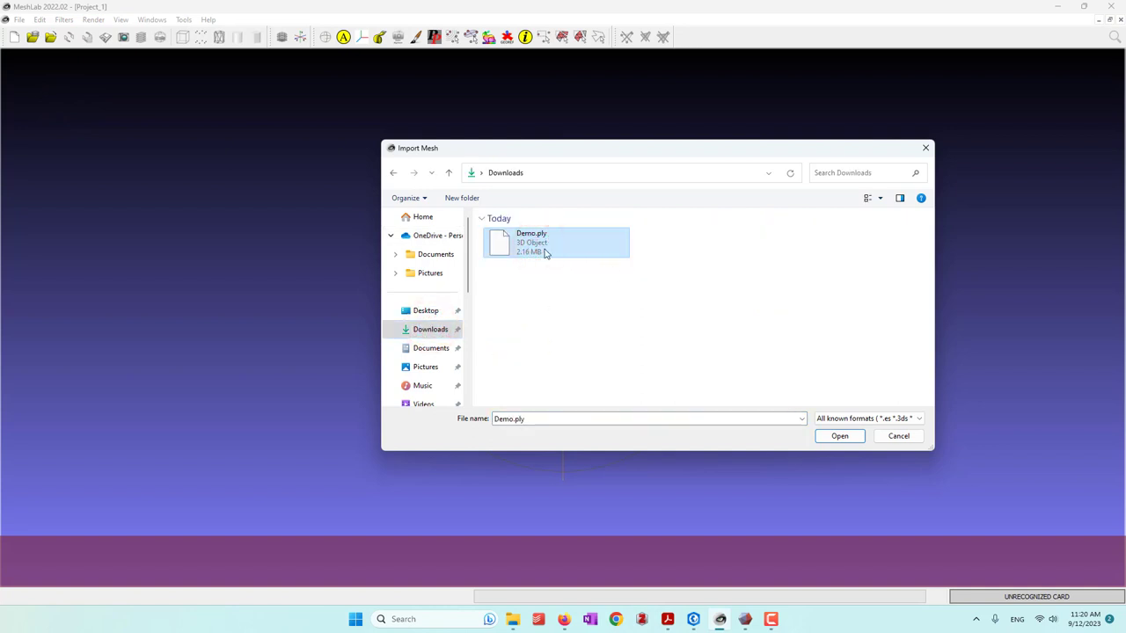
left_click(831, 438)
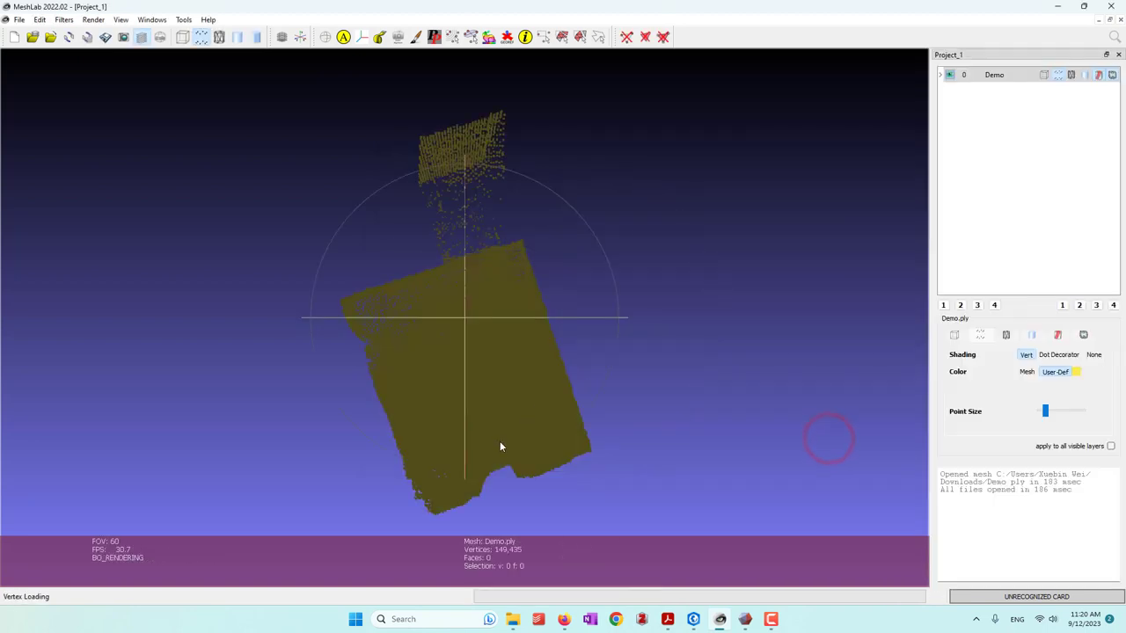
Compute normals for the Demo point set with 10 neighbours and 0 smooth iterations.
left_click_drag(477, 402, 476, 322)
scroll(476, 322, "up", 5)
scroll(636, 432, "down", 2)
left_click_drag(790, 457, 684, 422)
left_click_drag(744, 450, 814, 457)
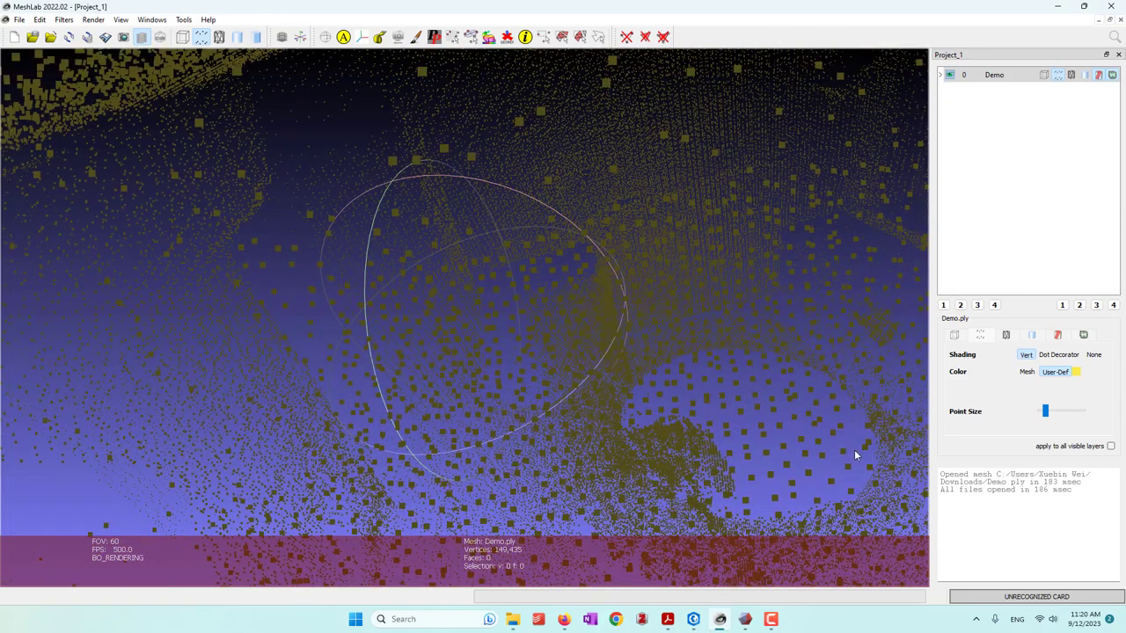
left_click_drag(648, 377, 577, 416)
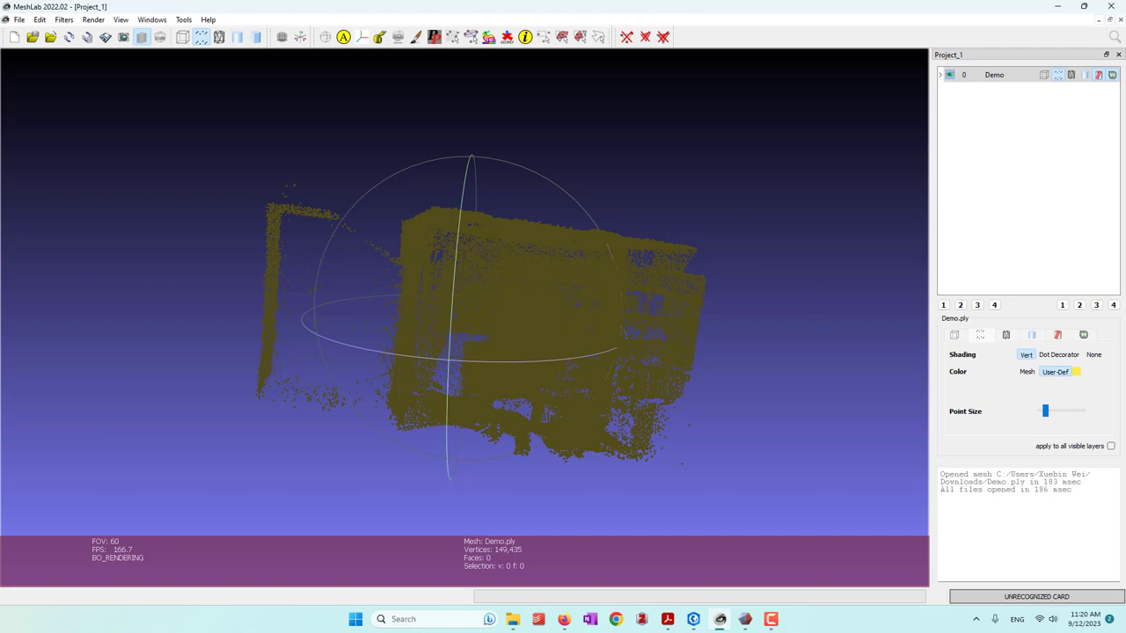
left_click(64, 19)
left_click(88, 220)
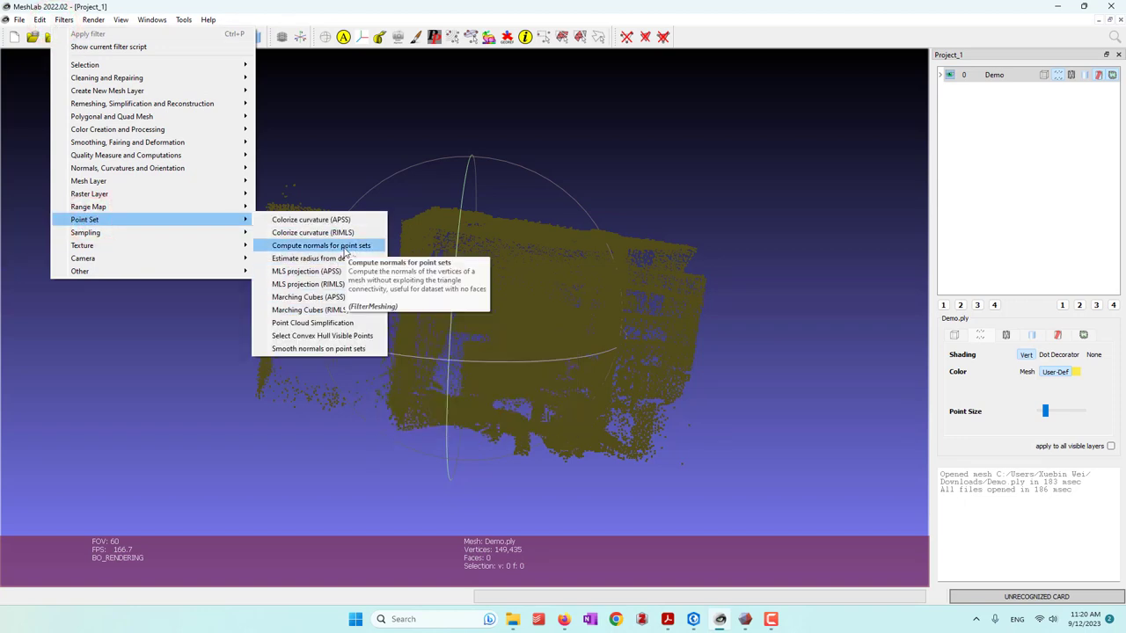
left_click(343, 248)
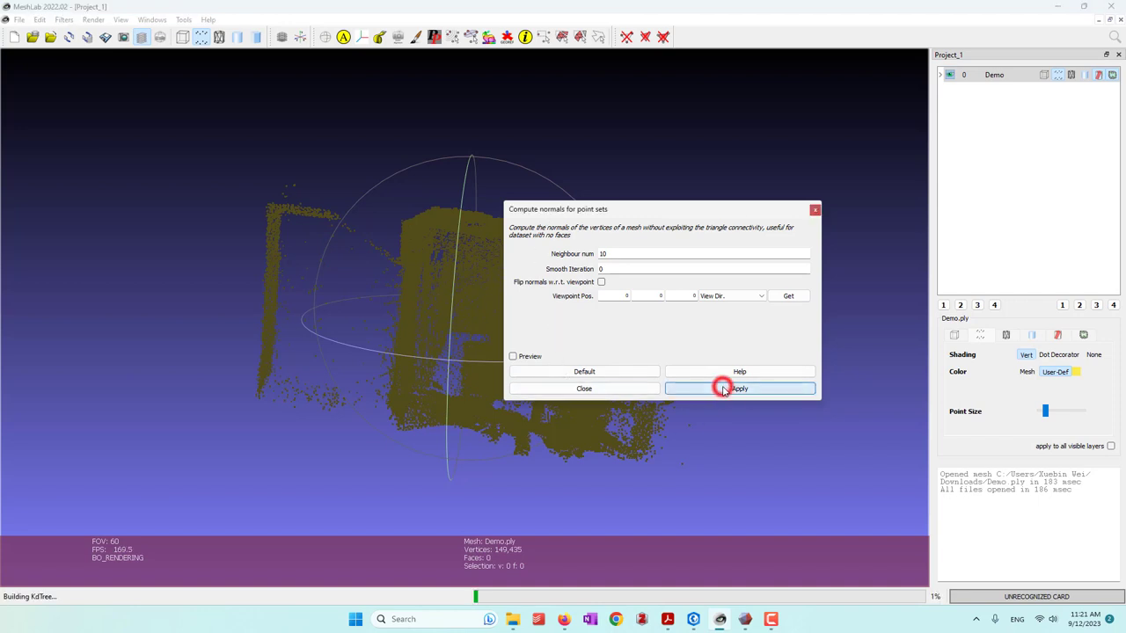
left_click(814, 213)
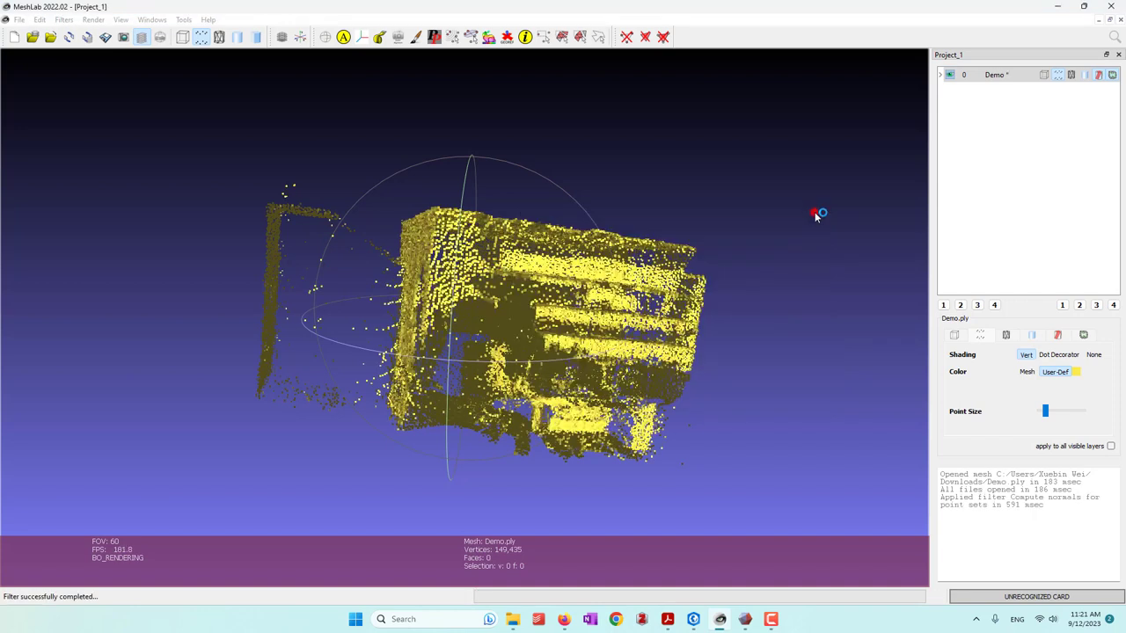
Reconstruct a surface from the Demo points with Screened Poisson at depth 8, keeping the default settings.
left_click_drag(814, 213, 642, 277)
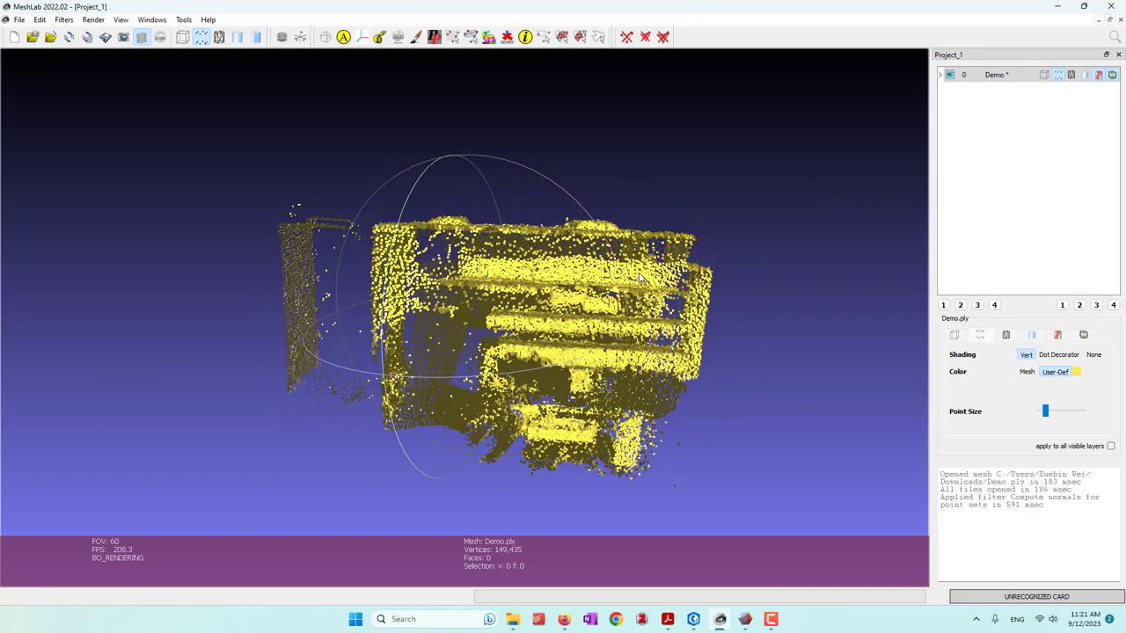
left_click(64, 20)
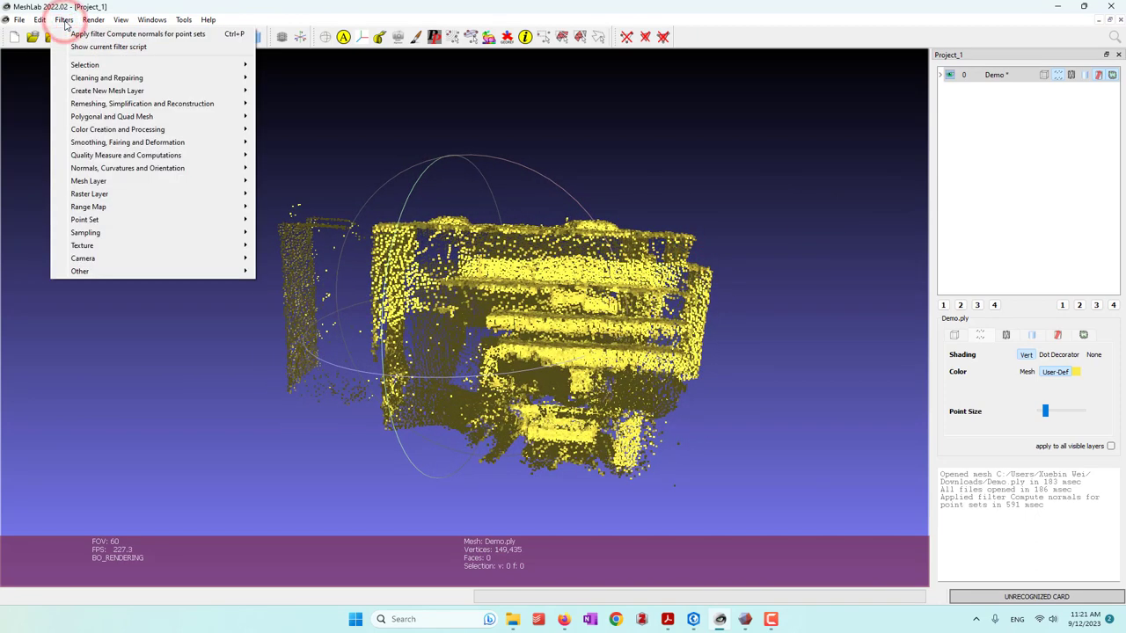
mouse_move(113, 108)
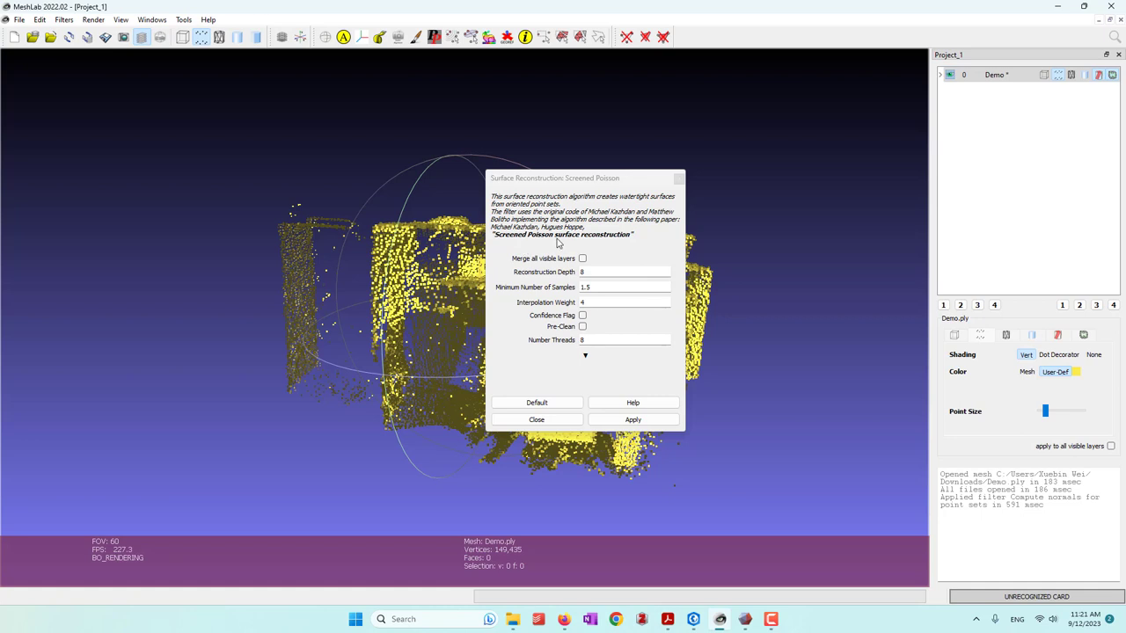
left_click(632, 422)
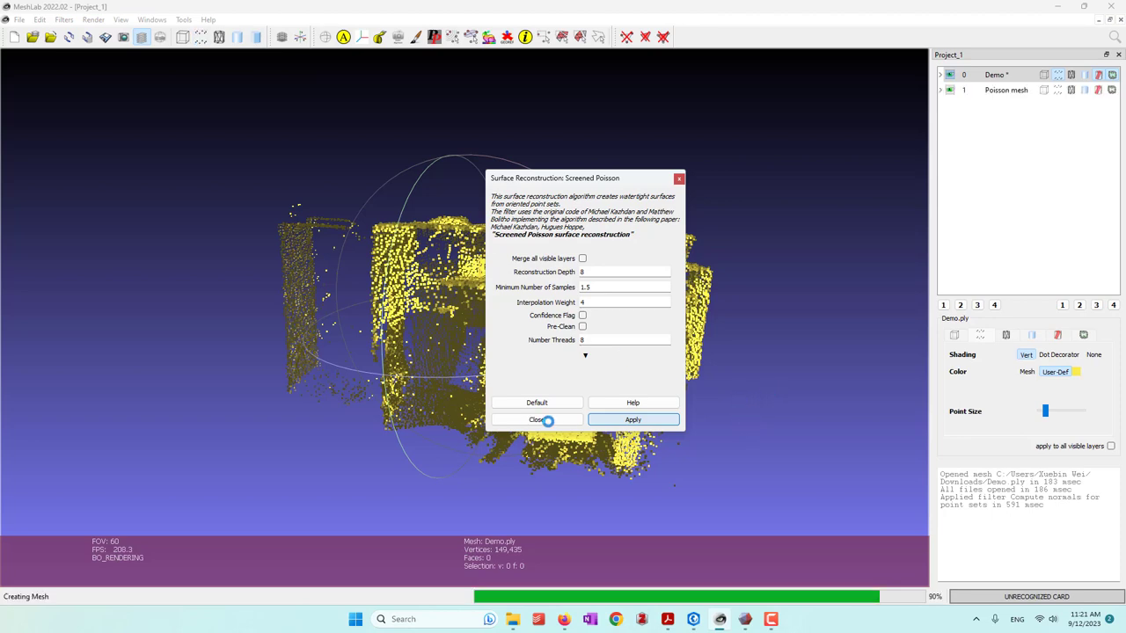
left_click(538, 420)
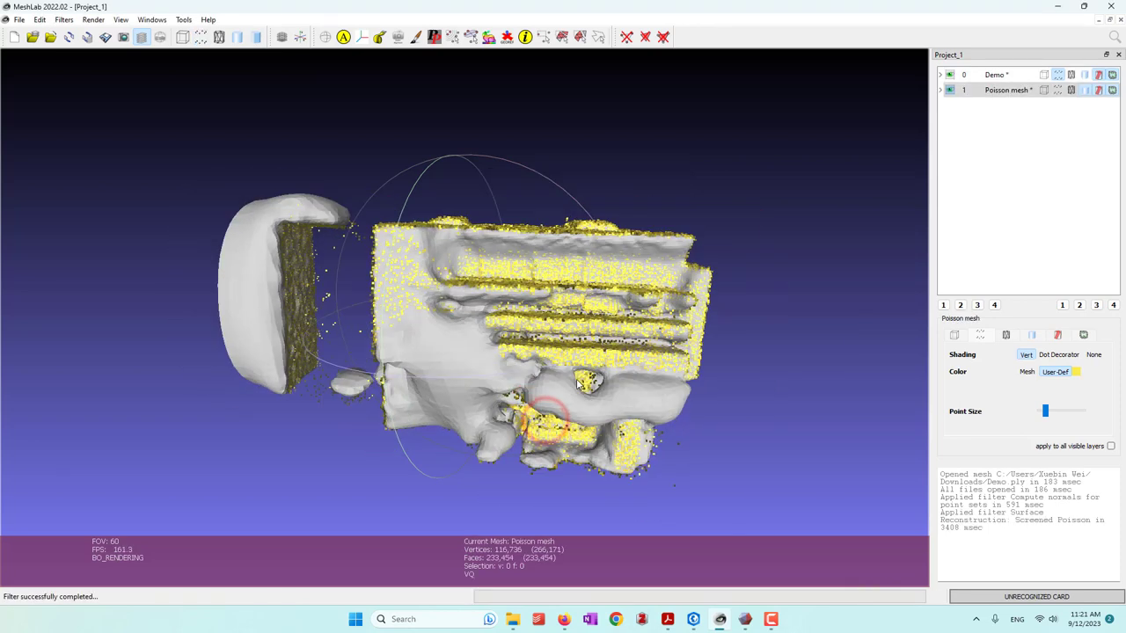
Examine the reconstructed Poisson mesh against the LiDAR points from several angles and distances.
left_click_drag(391, 343, 633, 378)
left_click_drag(519, 359, 290, 281)
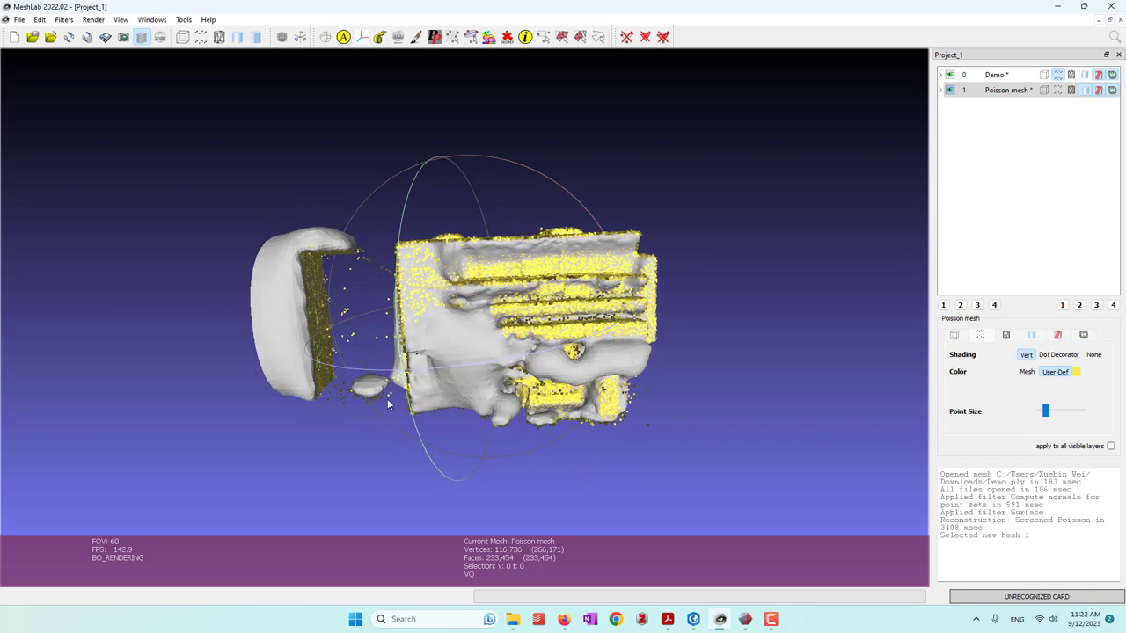
scroll(354, 301, "down", 2)
scroll(500, 338, "up", 4)
scroll(499, 341, "up", 3)
scroll(499, 341, "down", 3)
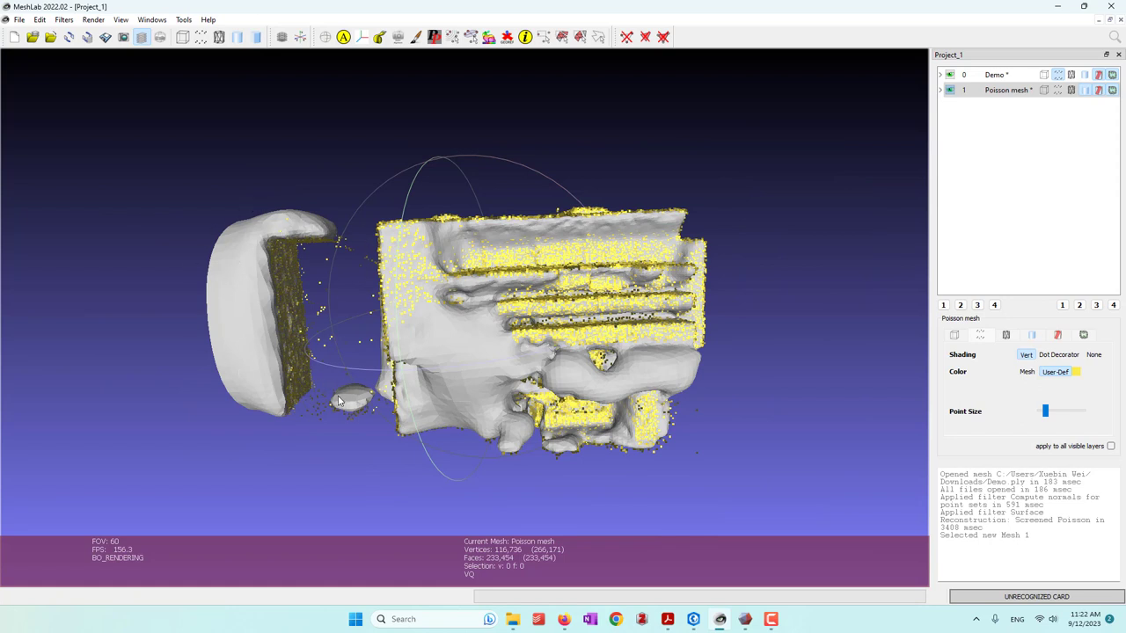
mouse_move(426, 297)
left_mouse_down()
mouse_move(444, 308)
mouse_move(432, 292)
left_mouse_up()
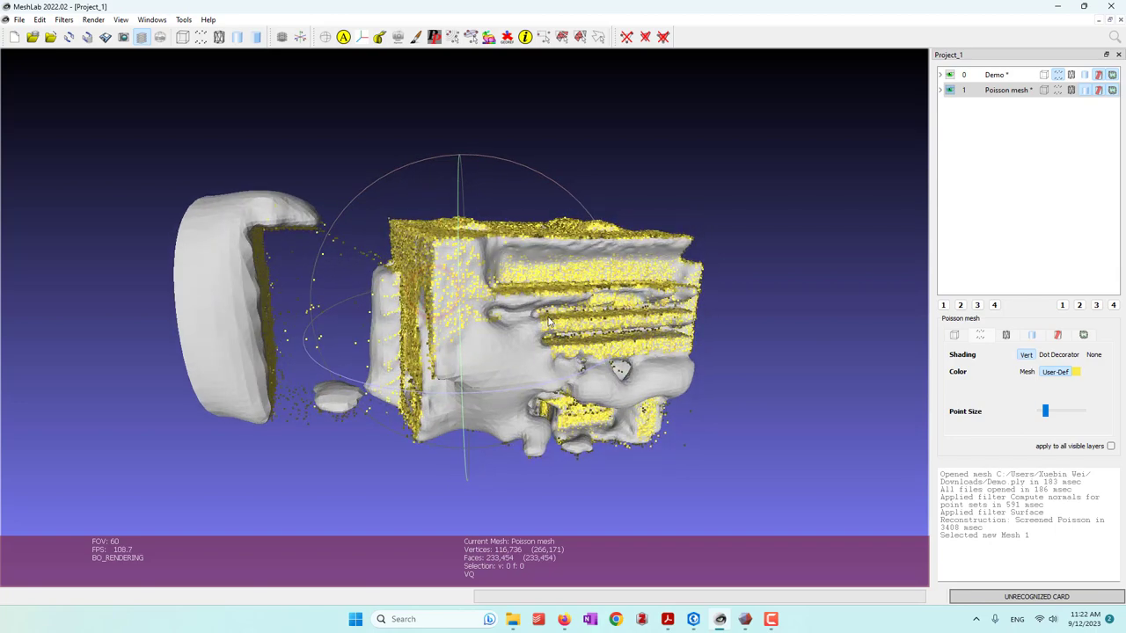
mouse_move(546, 317)
left_mouse_down()
mouse_move(414, 367)
mouse_move(352, 330)
mouse_move(387, 336)
mouse_move(448, 307)
left_mouse_up()
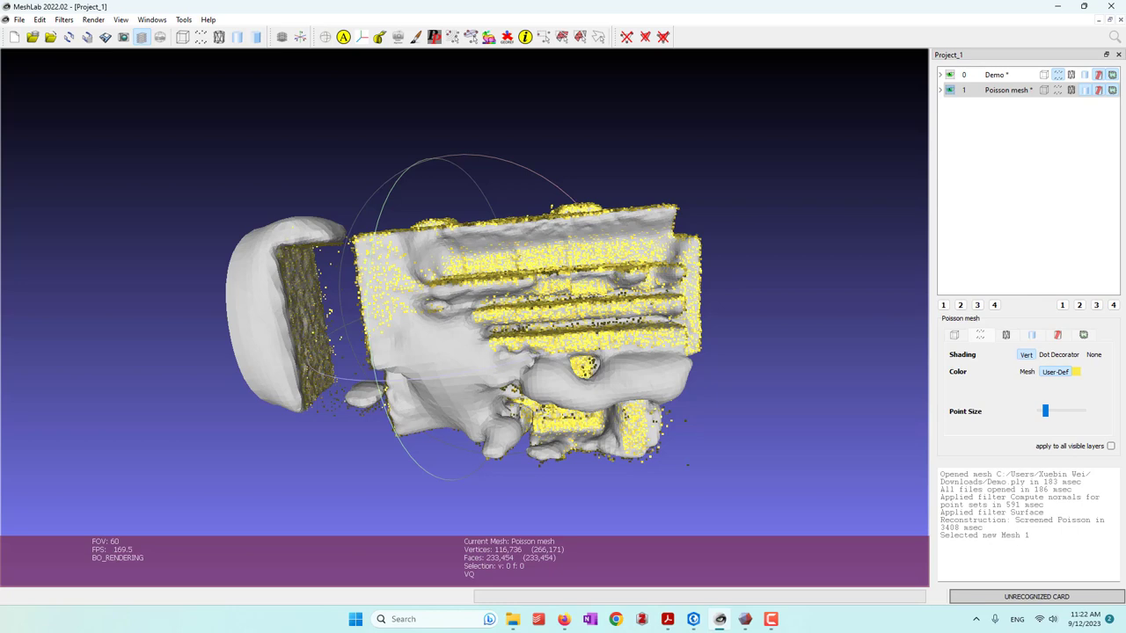
left_click_drag(397, 193, 385, 211)
left_click_drag(589, 272, 567, 327)
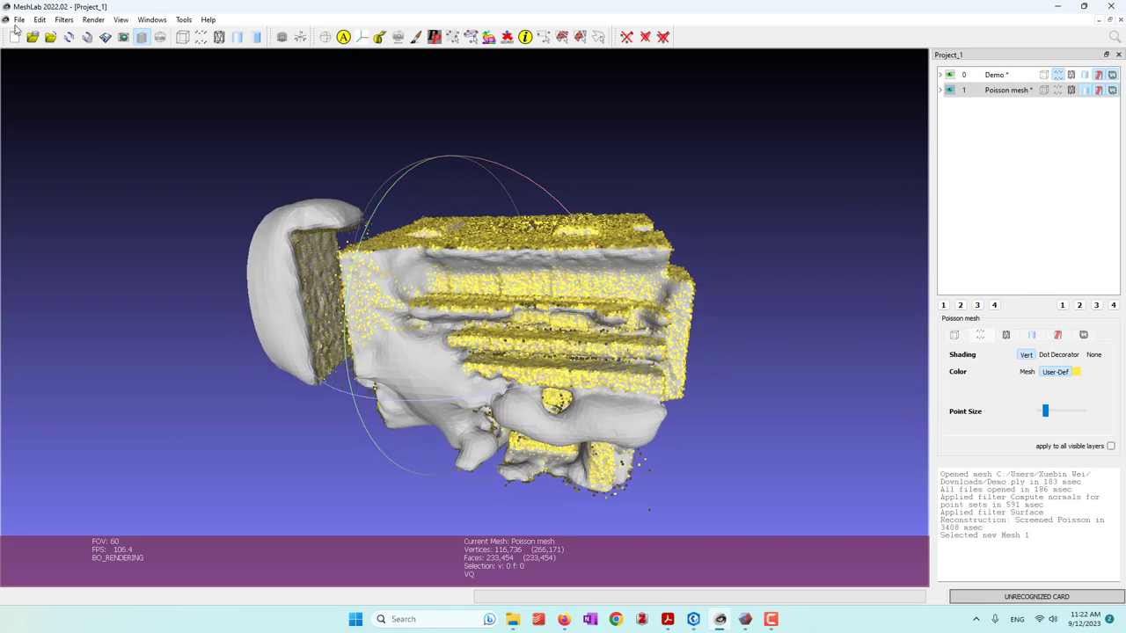
Export the Poisson mesh to the Downloads folder in STL format as 3d, with the default saving options.
left_click(19, 21)
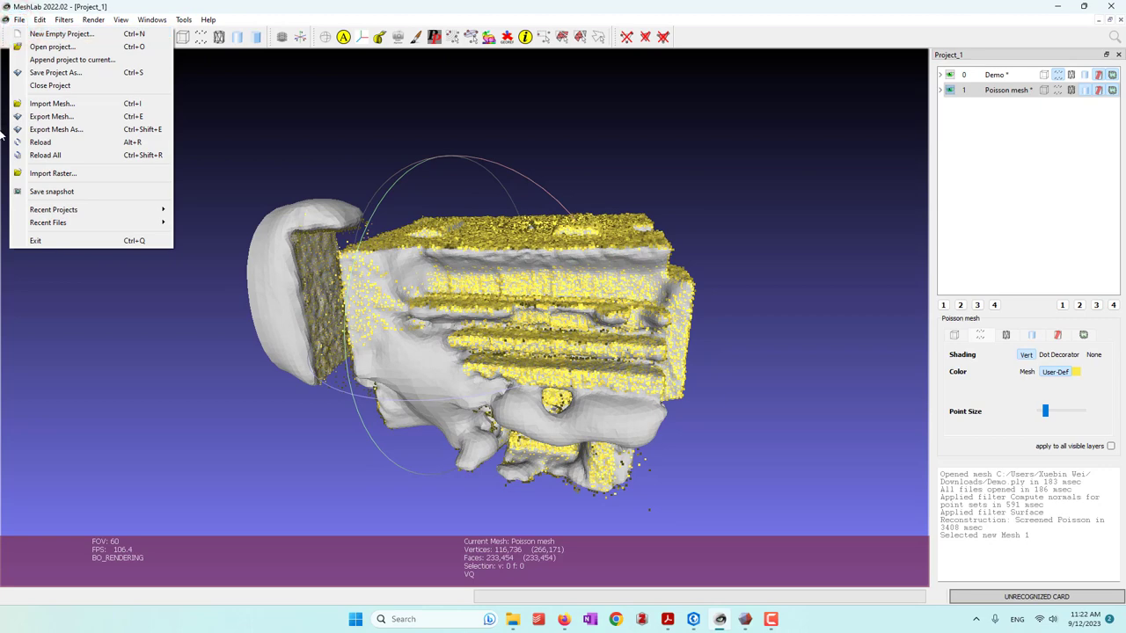
left_click(41, 131)
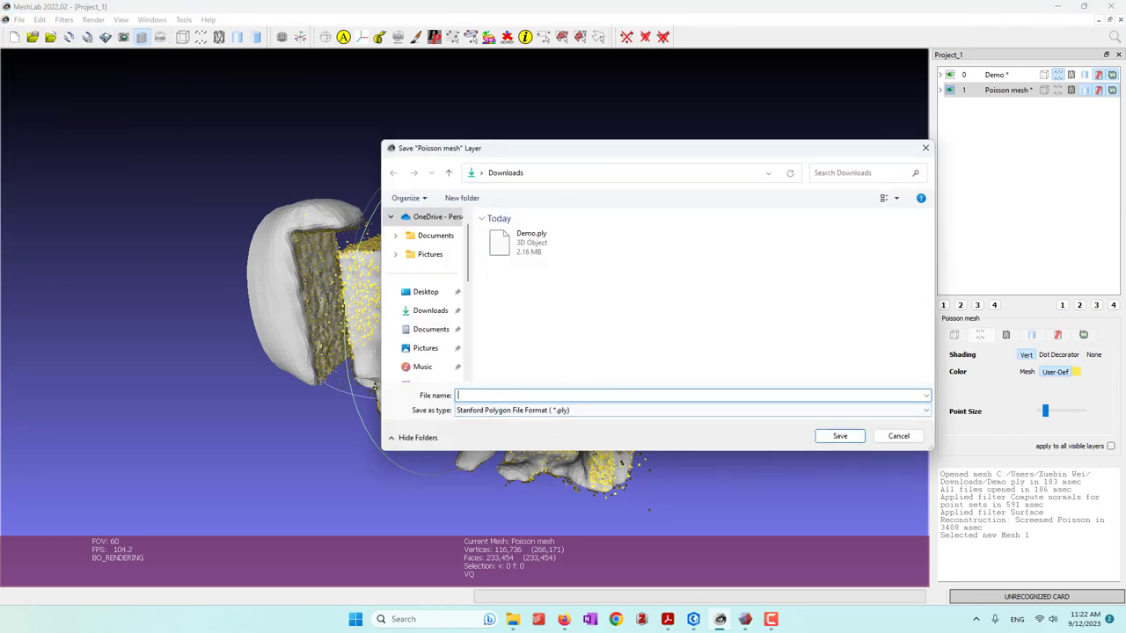
left_click(562, 410)
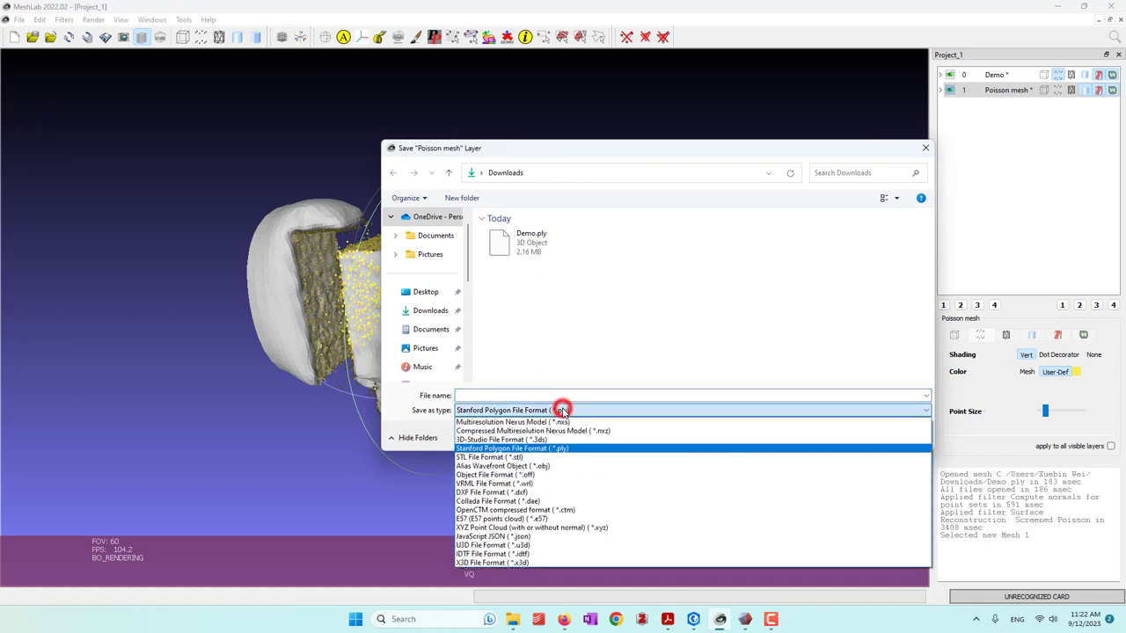
left_click(528, 457)
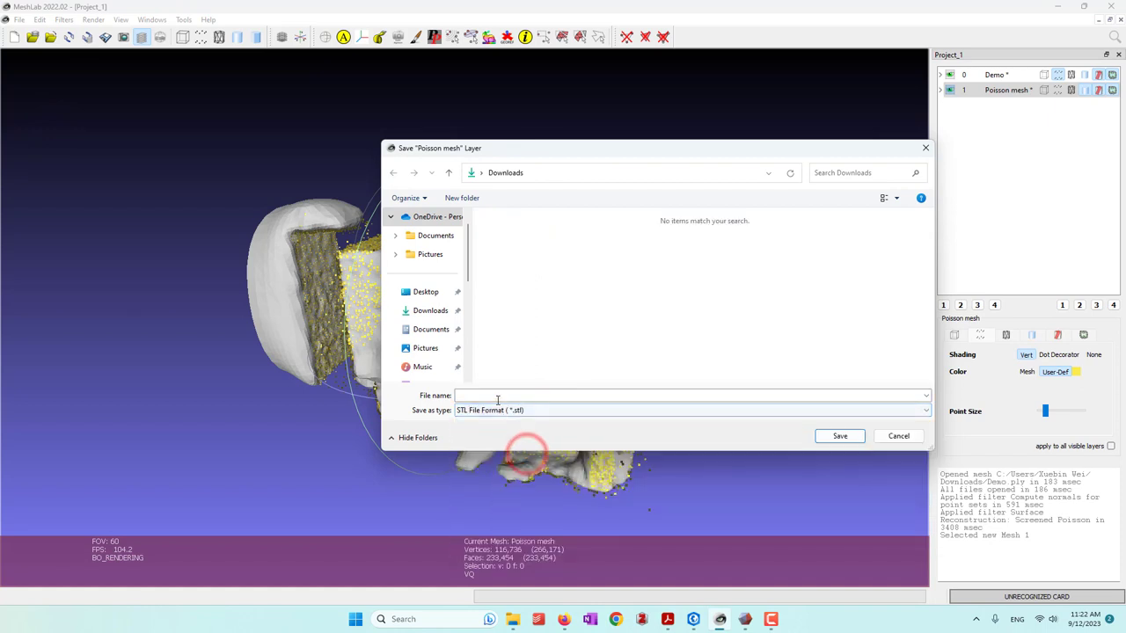
left_click(498, 396)
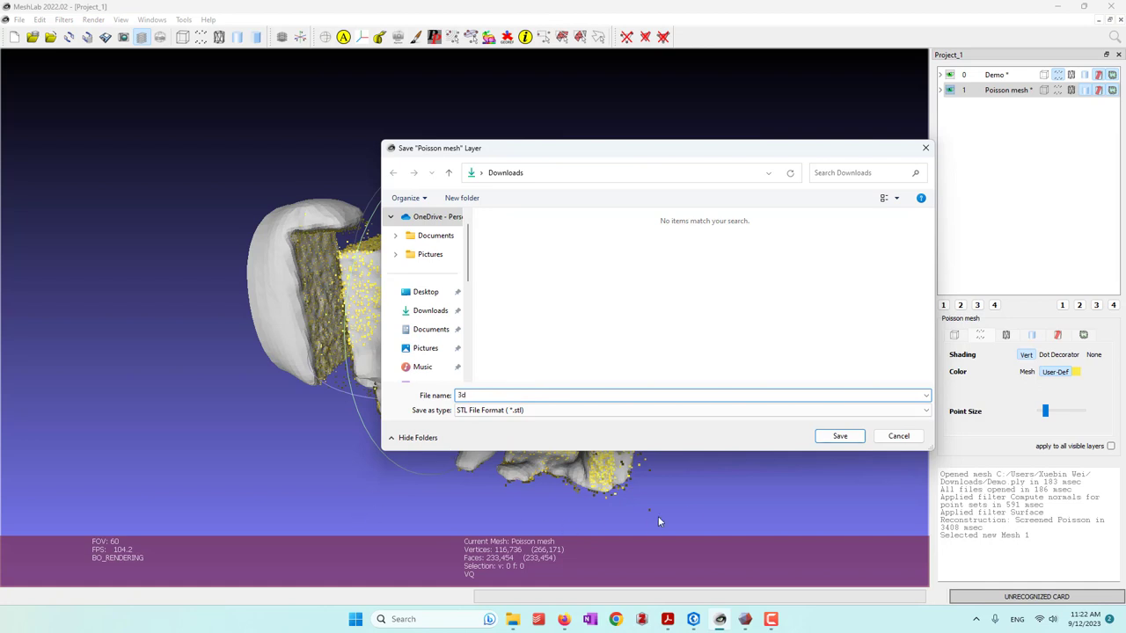
left_click(837, 437)
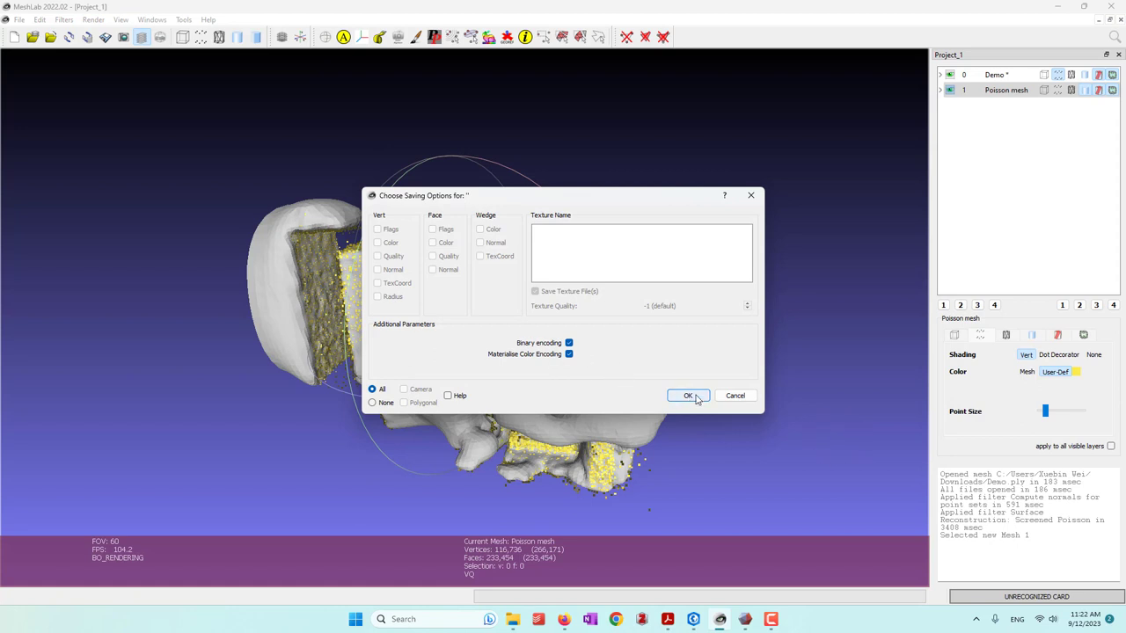
left_click(688, 395)
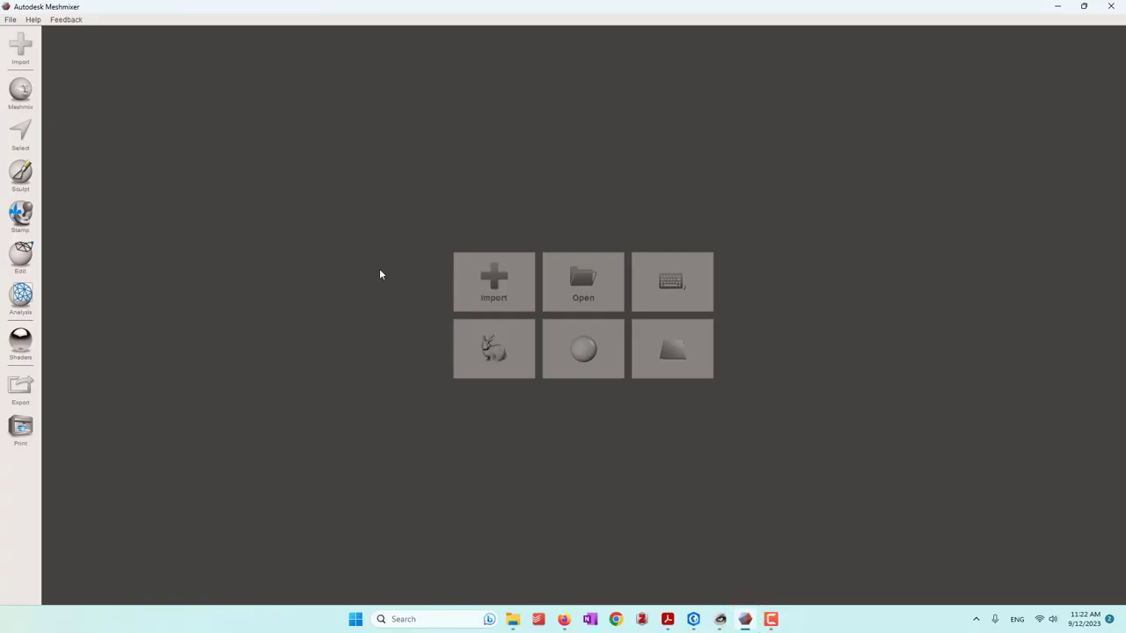
Import the mesh 3d.stl from the Downloads folder.
left_click(479, 276)
left_click(151, 116)
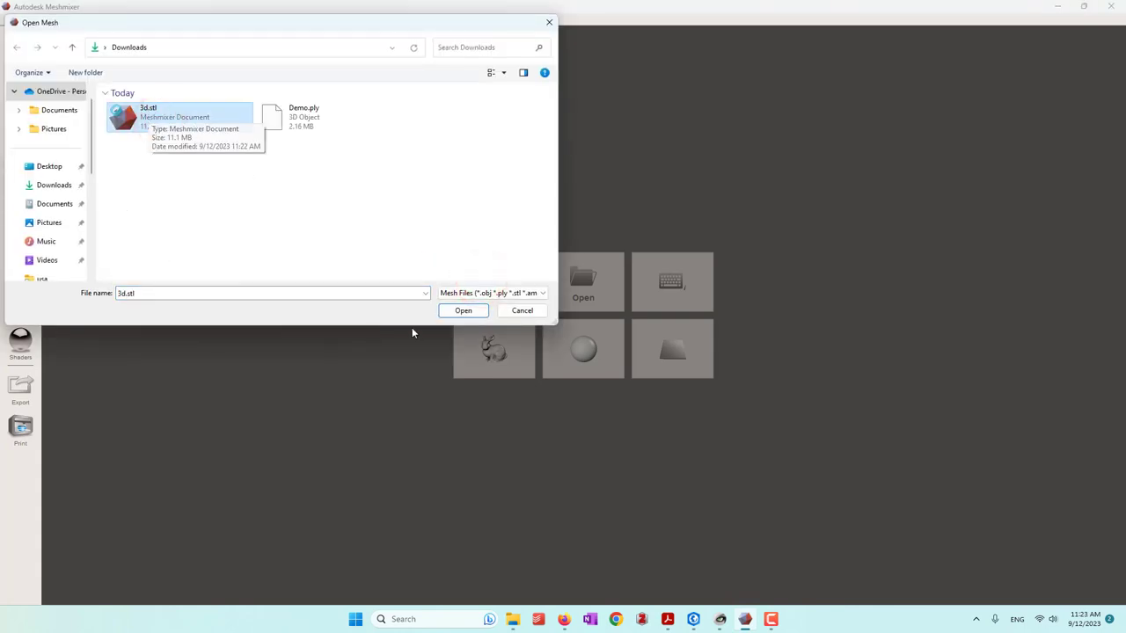
left_click(461, 311)
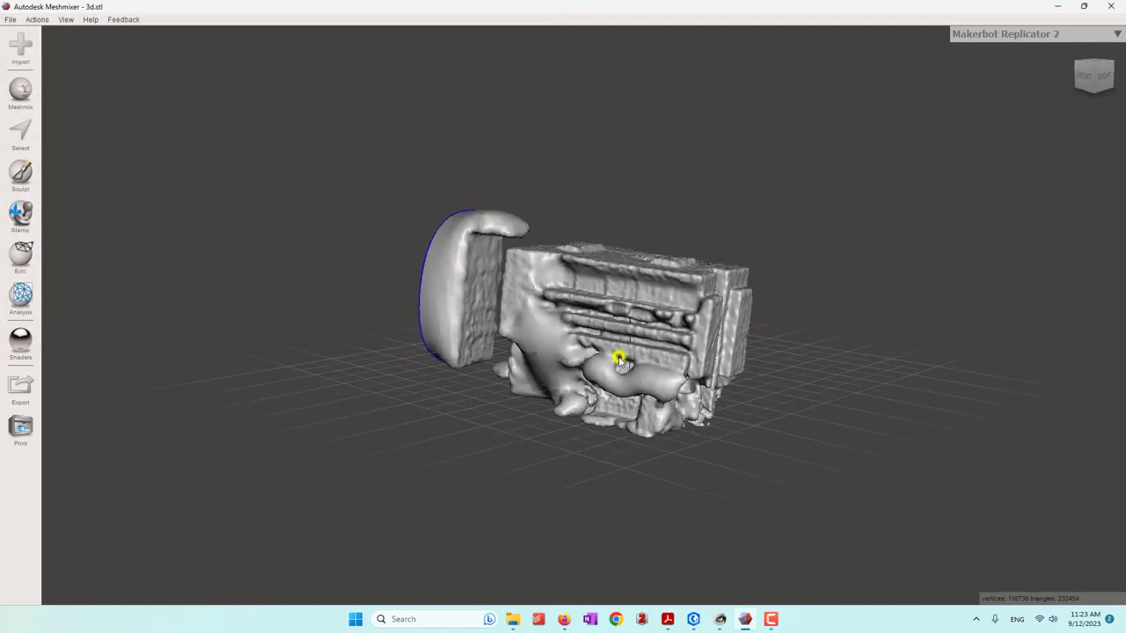
Lasso-select the large curved piece detached from the main body and delete it.
right_click_drag(619, 359, 414, 304)
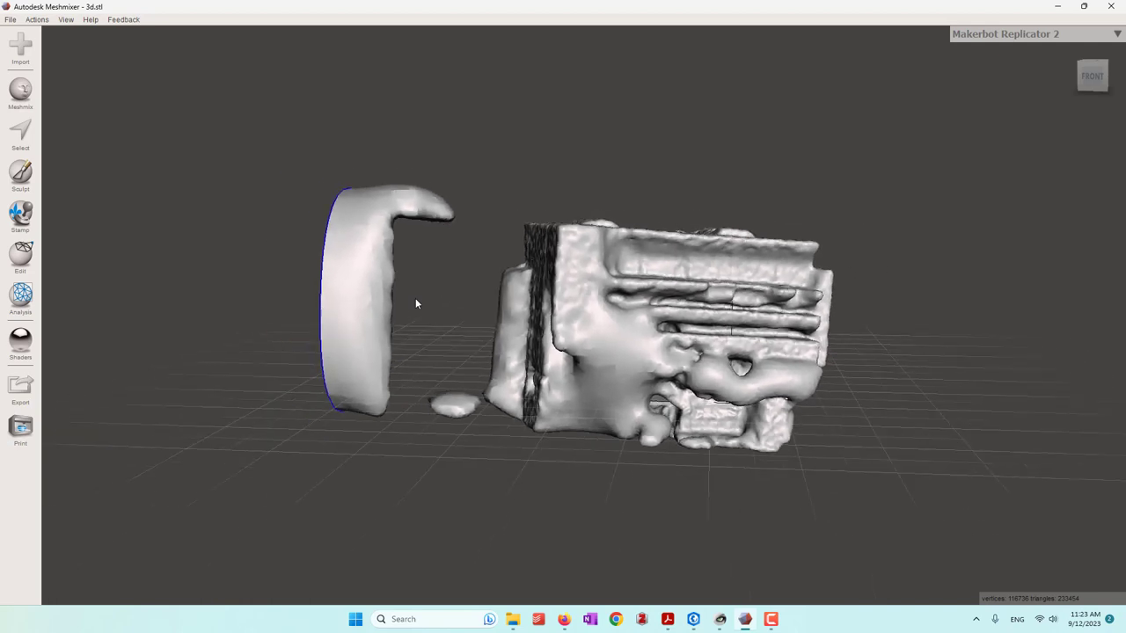
scroll(416, 304, "up", 2)
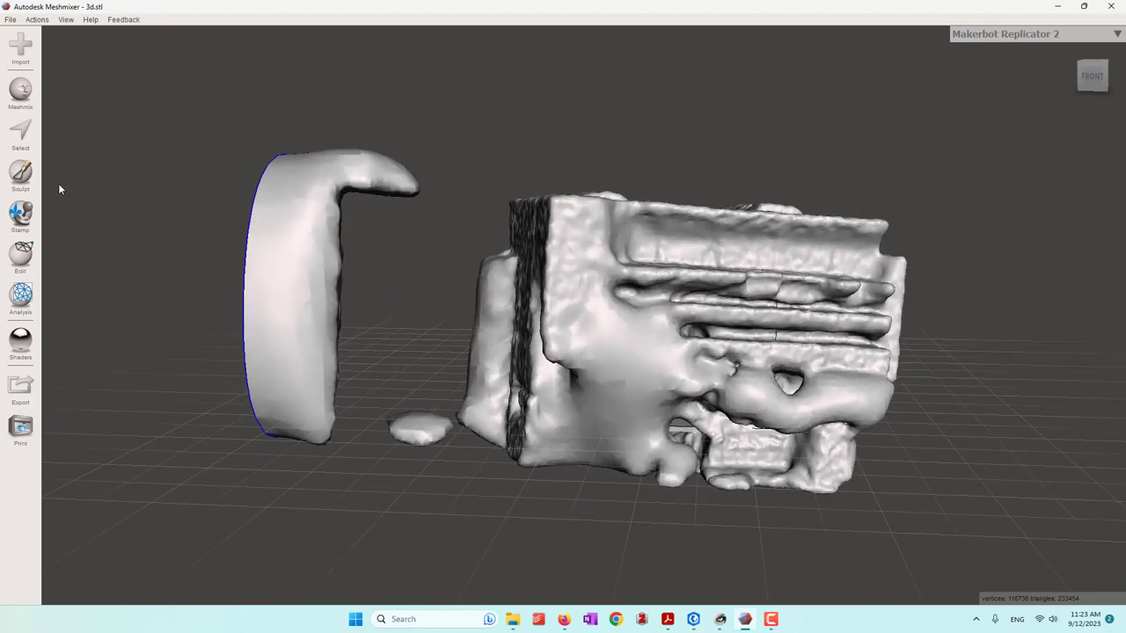
left_click(20, 132)
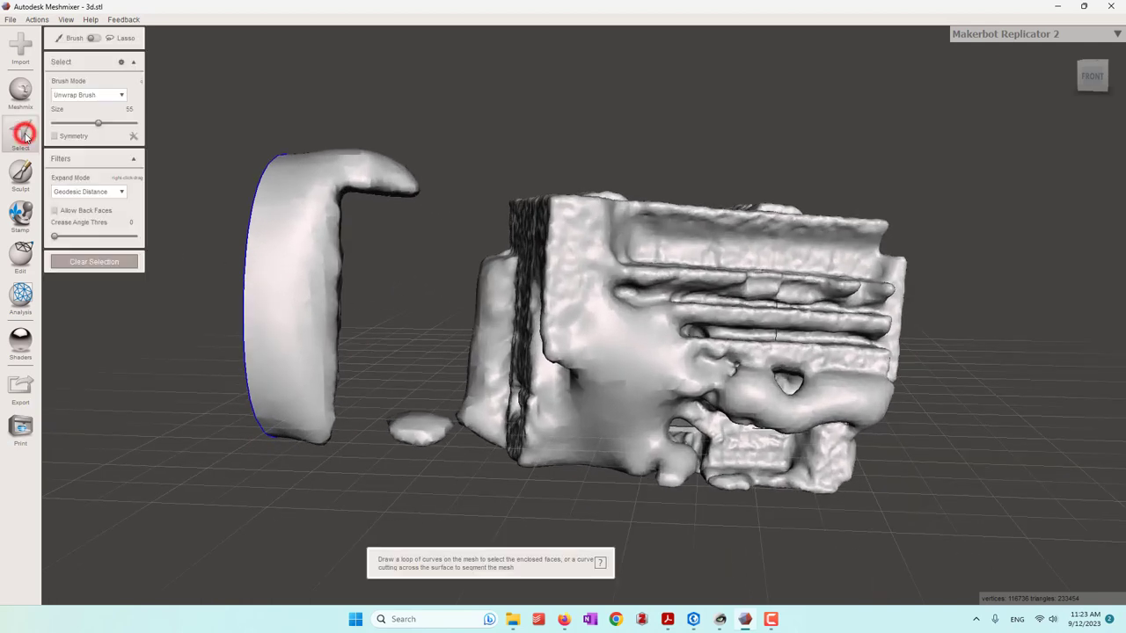
left_click(244, 109)
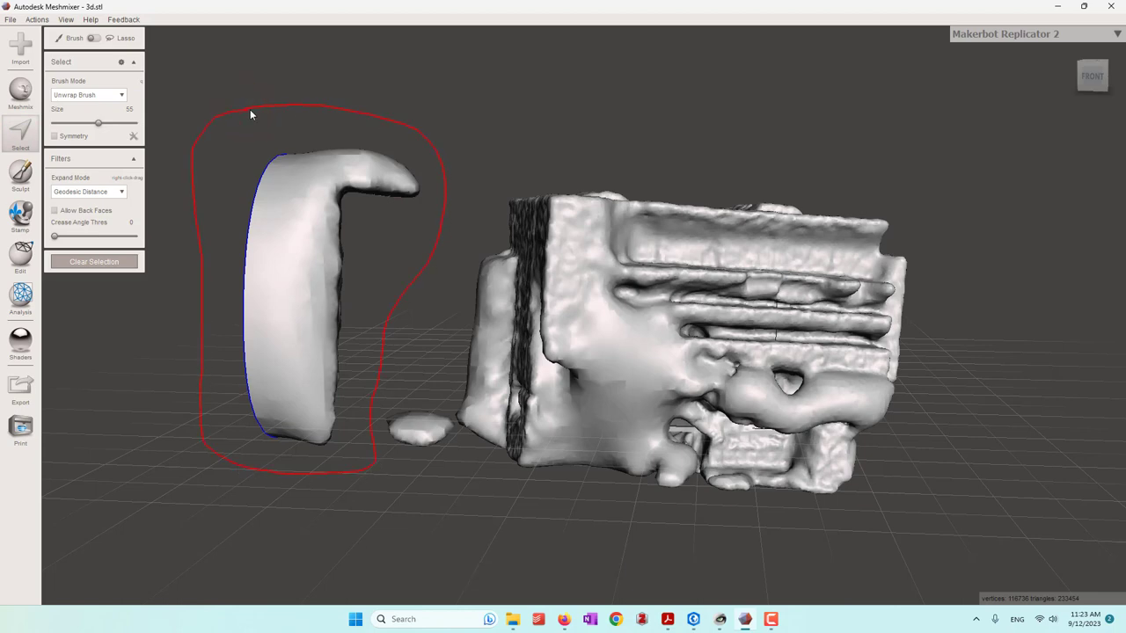
left_click_drag(255, 108, 255, 108)
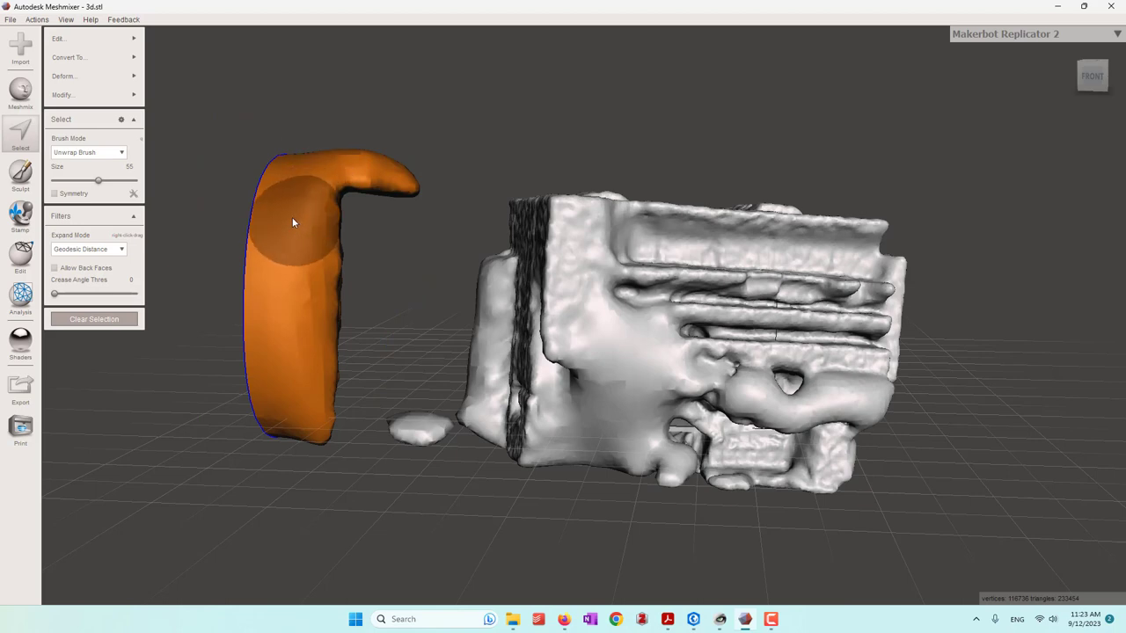
scroll(318, 269, "up", 2)
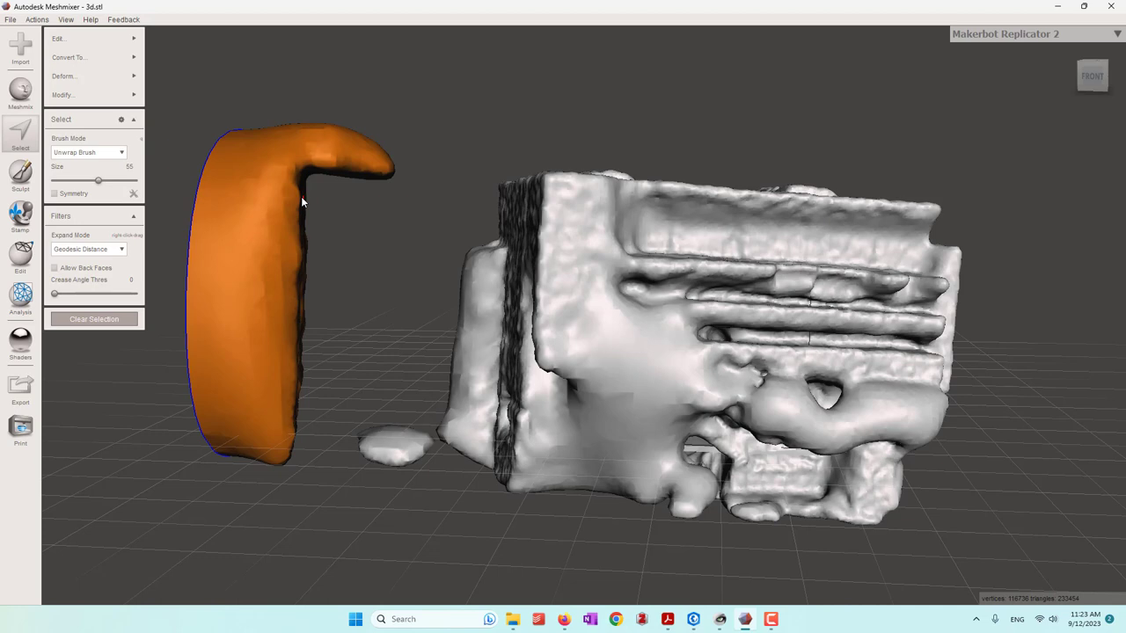
key("Delete")
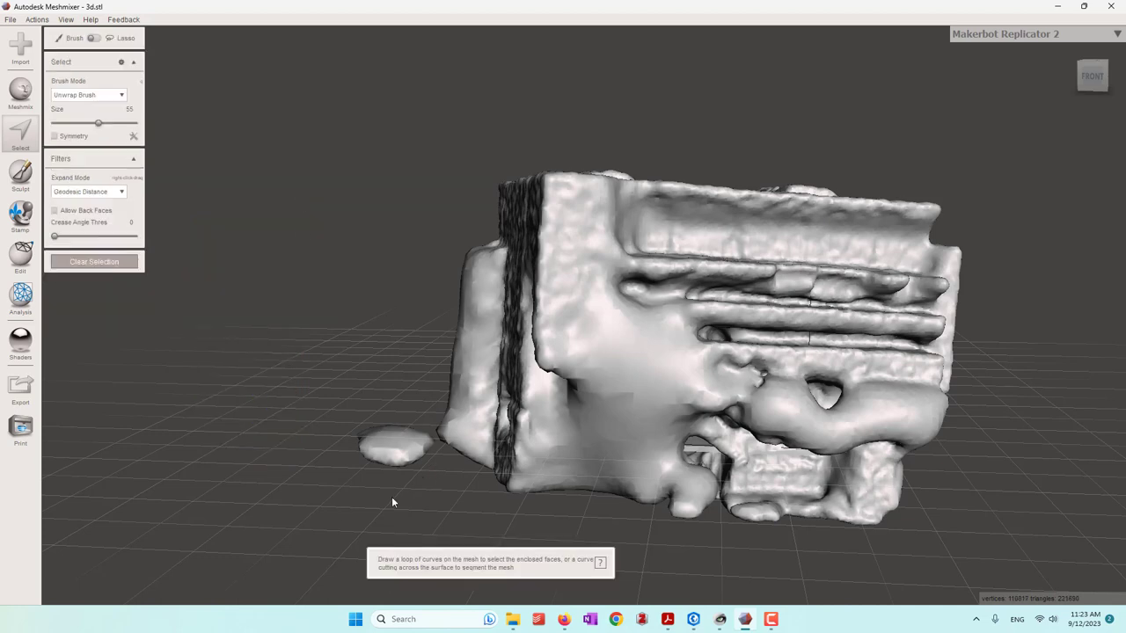
Lasso-select the small detached blob near the base of the main body and delete it.
scroll(380, 504, "up", 3)
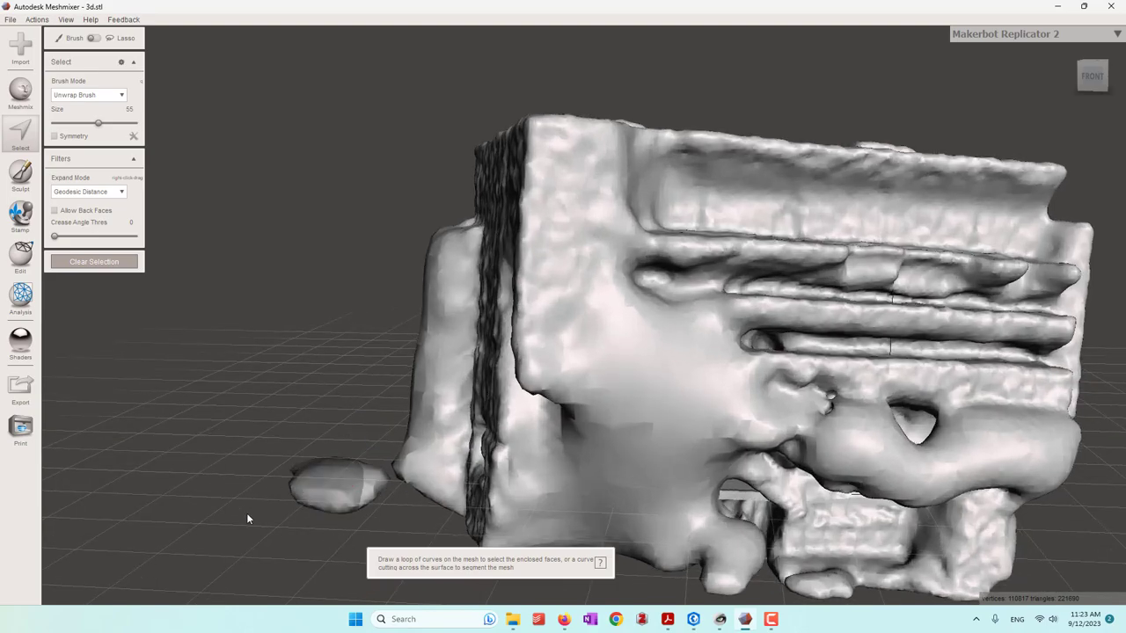
right_click_drag(315, 446, 534, 481)
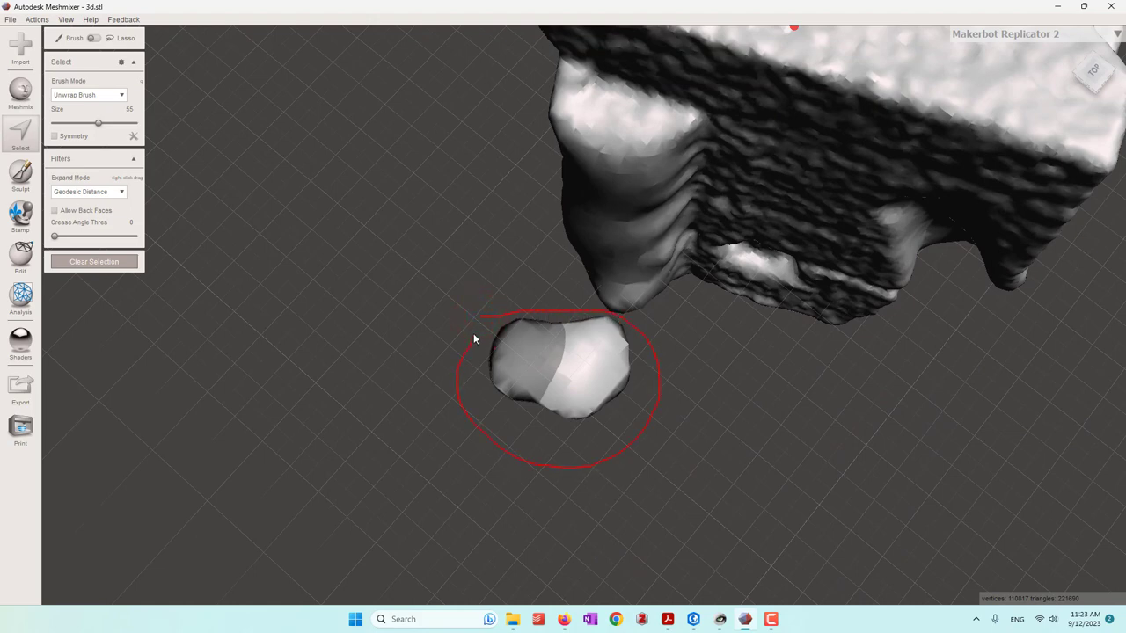
left_click(485, 318)
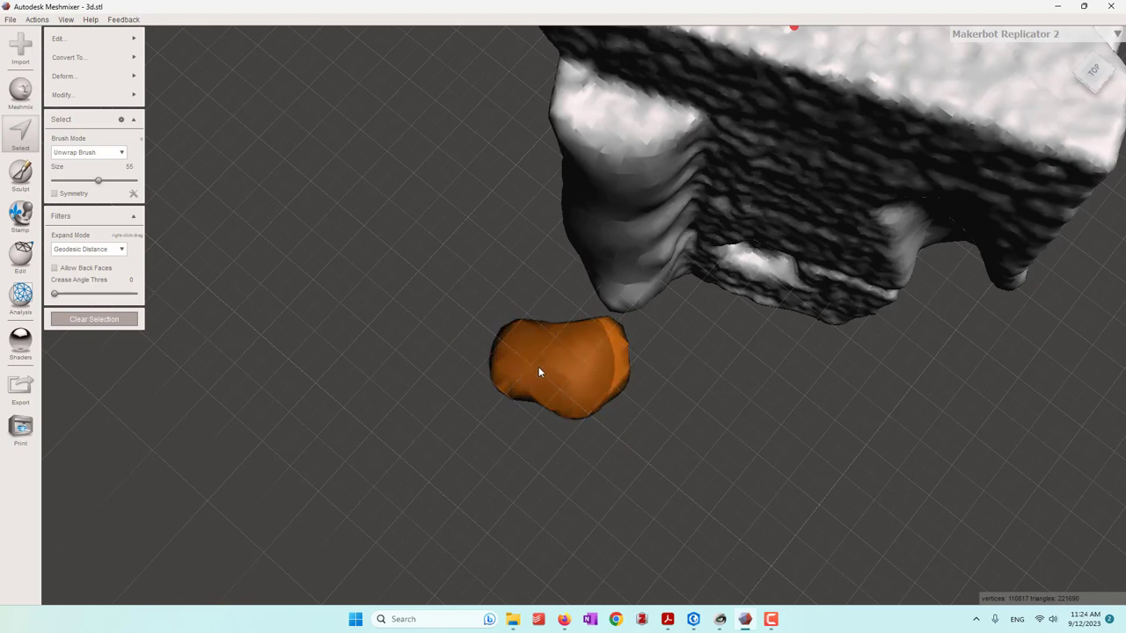
key("Delete")
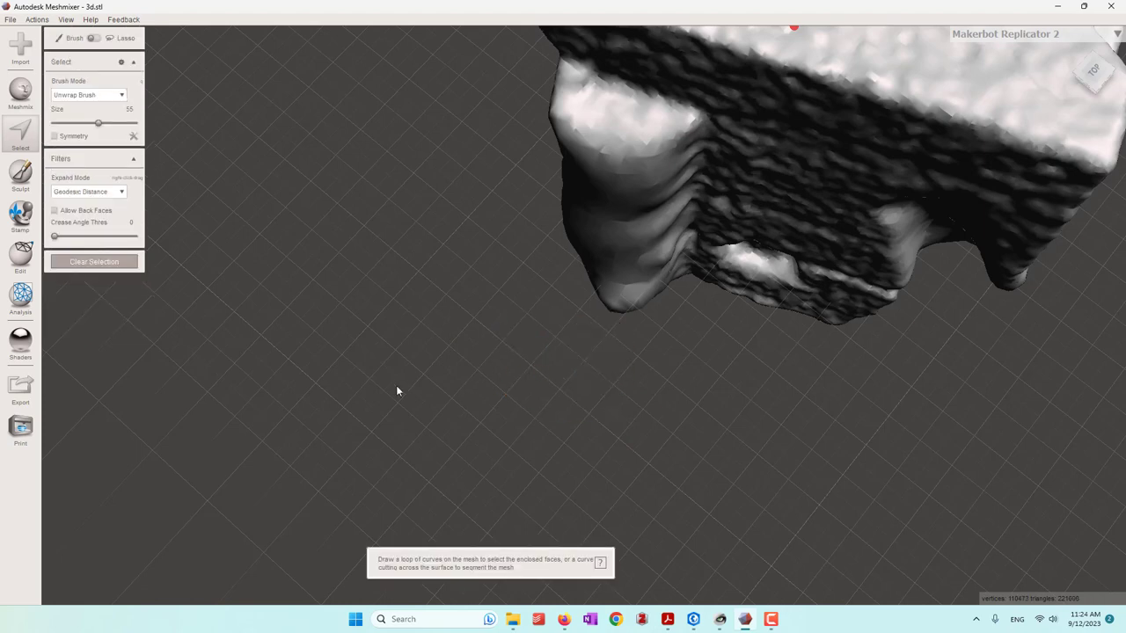
Inspect the cleaned mesh from several sides and export it to the Downloads folder as 3d-final in OBJ format.
mouse_move(695, 444)
right_mouse_down()
mouse_move(688, 362)
mouse_move(519, 282)
mouse_move(581, 312)
mouse_move(775, 347)
mouse_move(744, 302)
mouse_move(691, 294)
mouse_move(563, 314)
mouse_move(793, 343)
mouse_move(885, 338)
mouse_move(602, 312)
mouse_move(586, 322)
mouse_move(598, 349)
mouse_move(673, 331)
mouse_move(647, 272)
right_mouse_up()
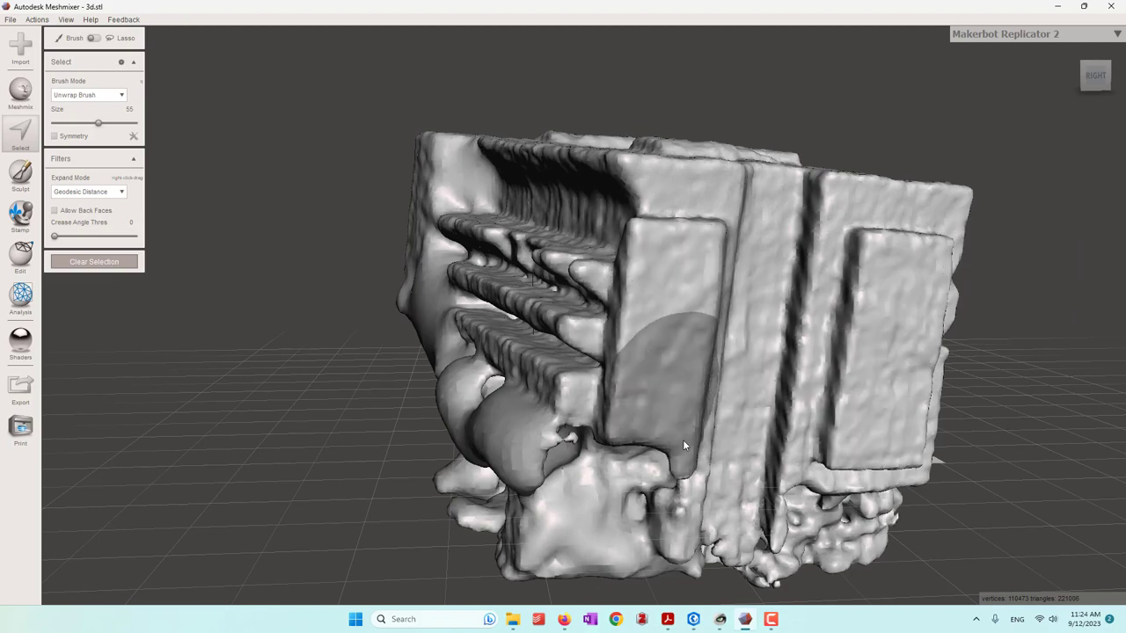
right_click_drag(697, 410, 808, 418)
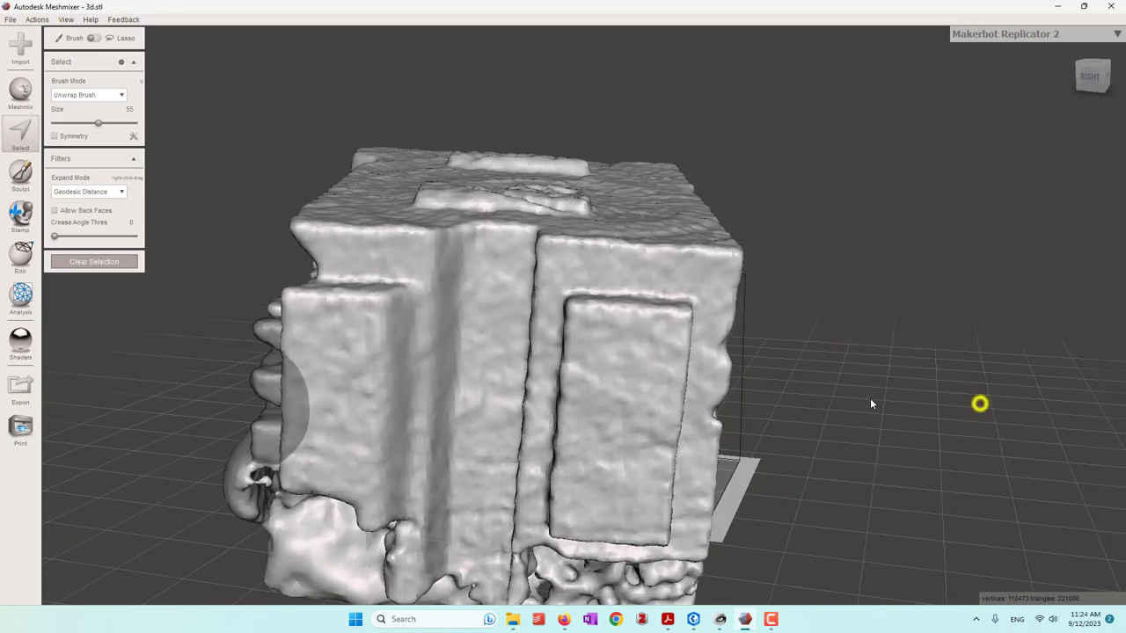
right_click_drag(869, 403, 635, 387)
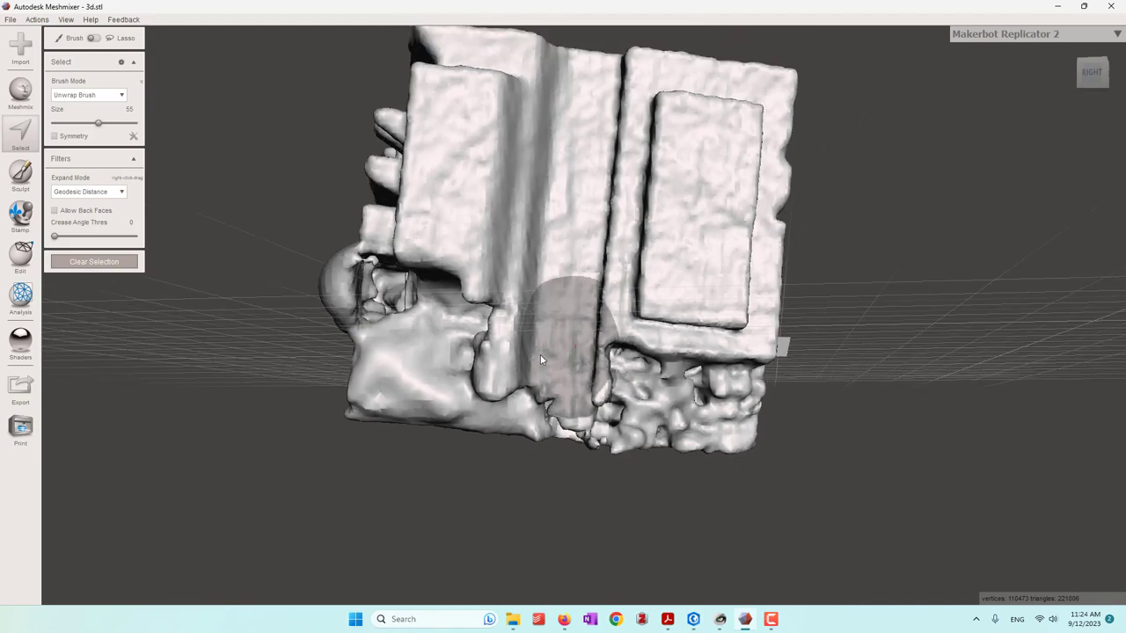
right_click_drag(530, 362, 525, 364)
left_click(12, 20)
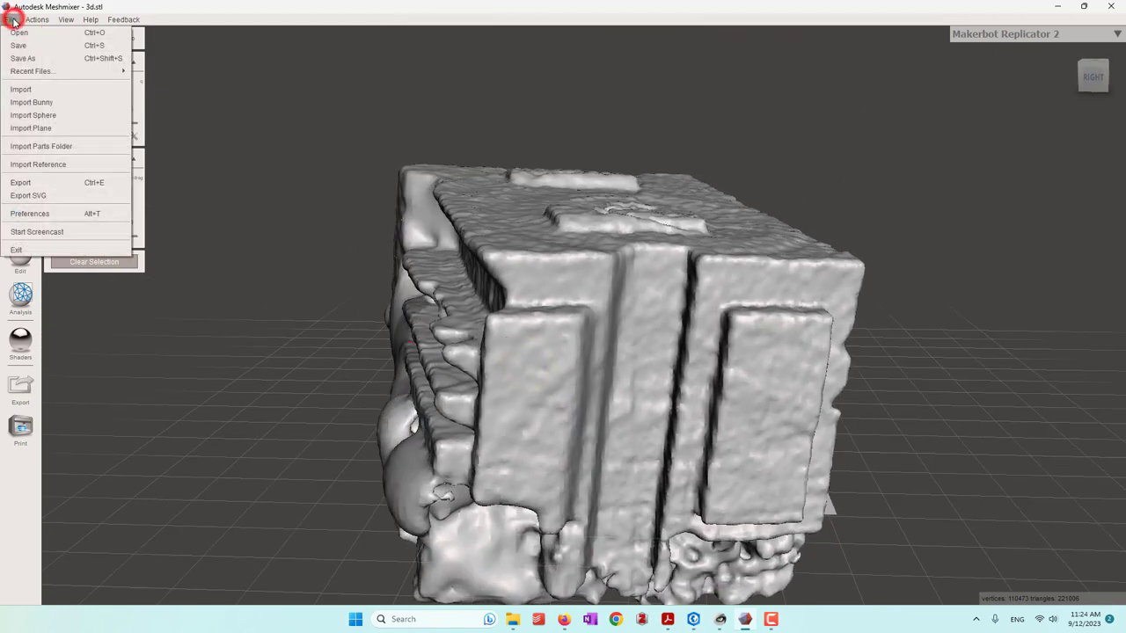
left_click(20, 183)
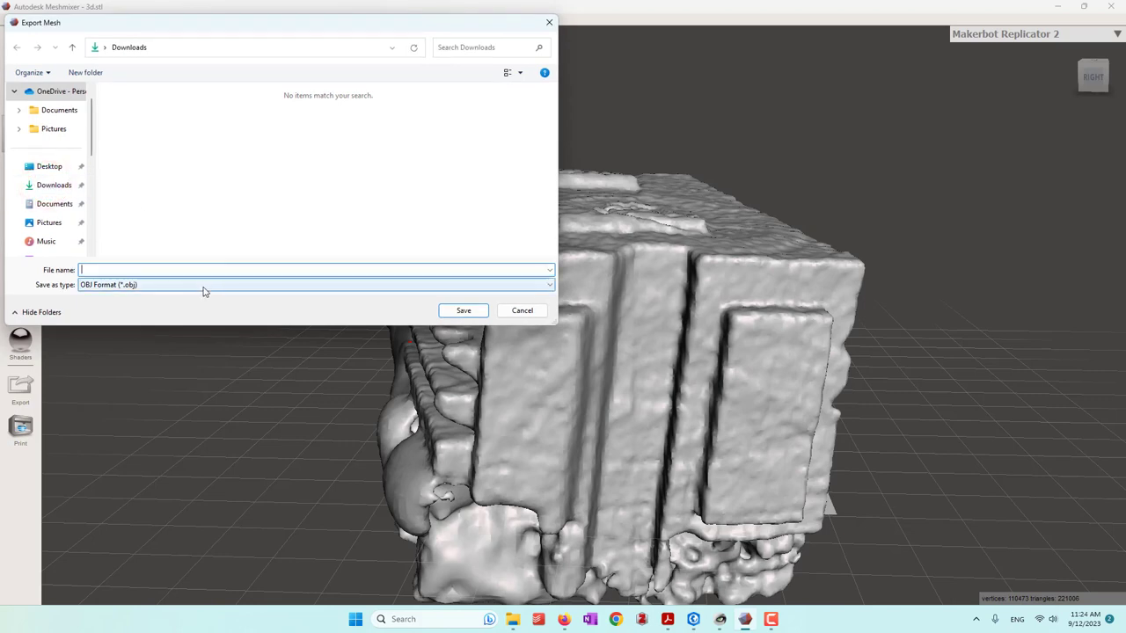
left_click(178, 267)
type("3d")
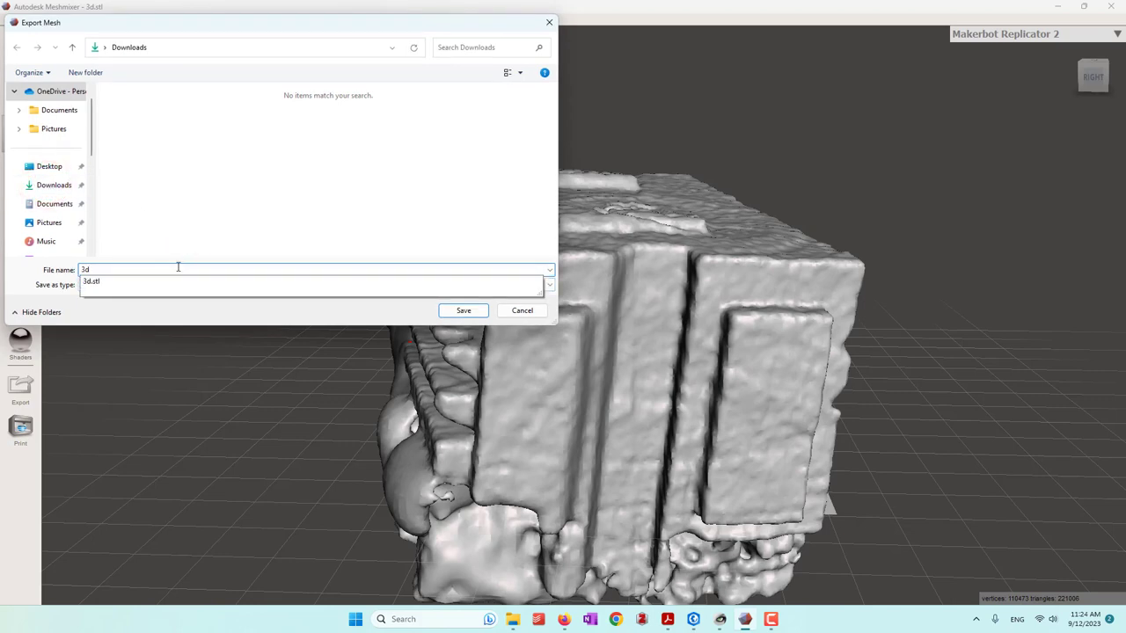
type("-final")
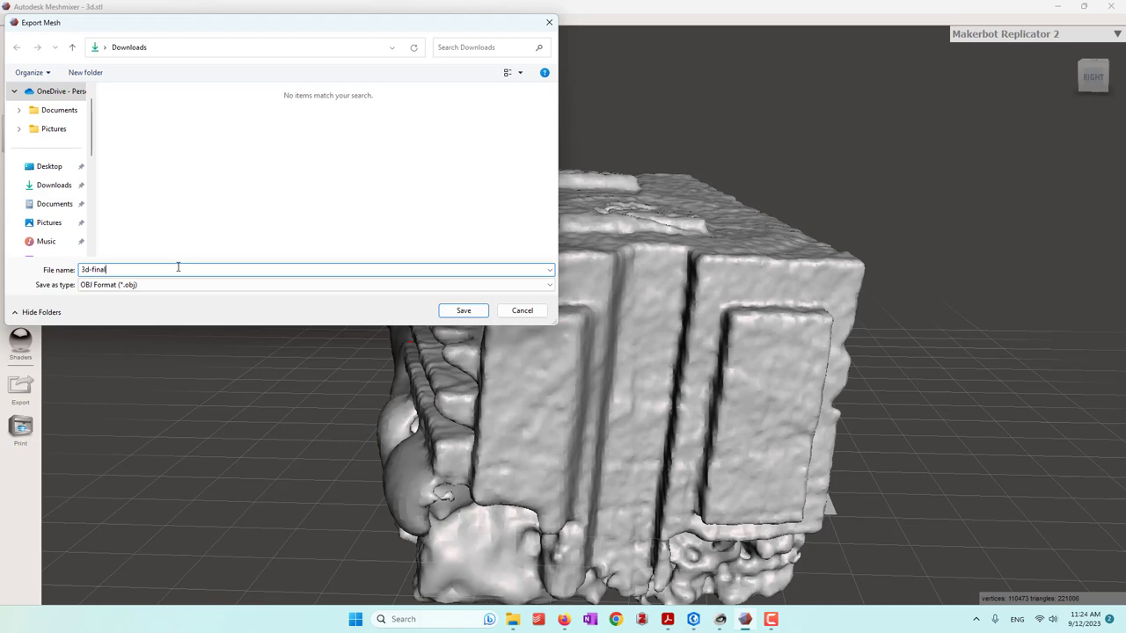
left_click(462, 310)
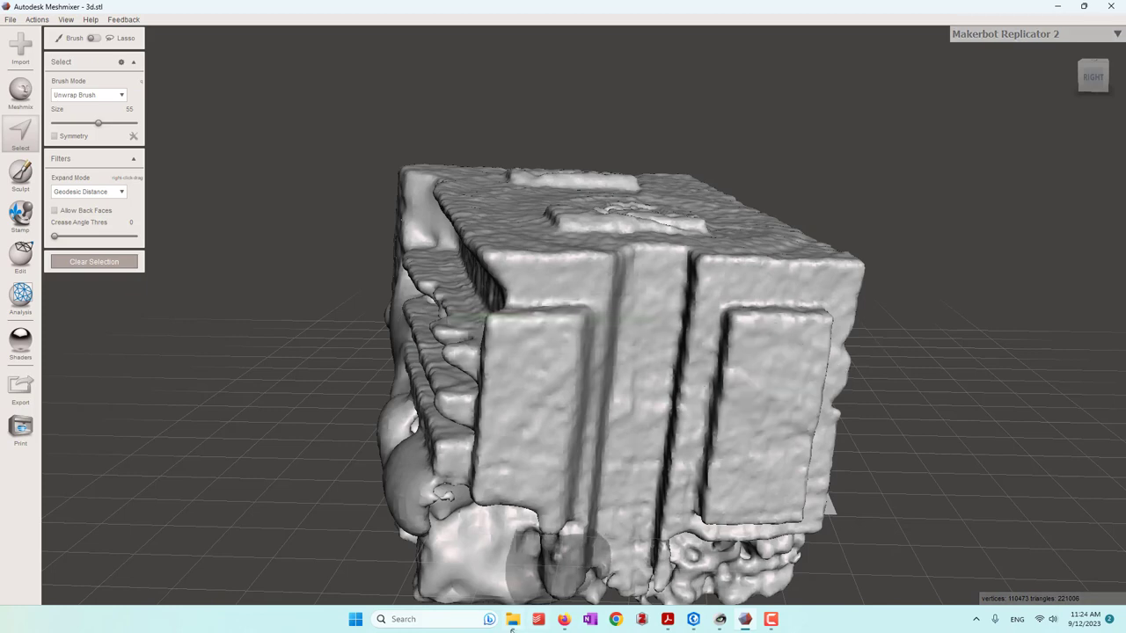
Switch to File Explorer and check the Demo.ply, 3d.stl and 3d-final.obj files in the Downloads folder.
left_click(512, 619)
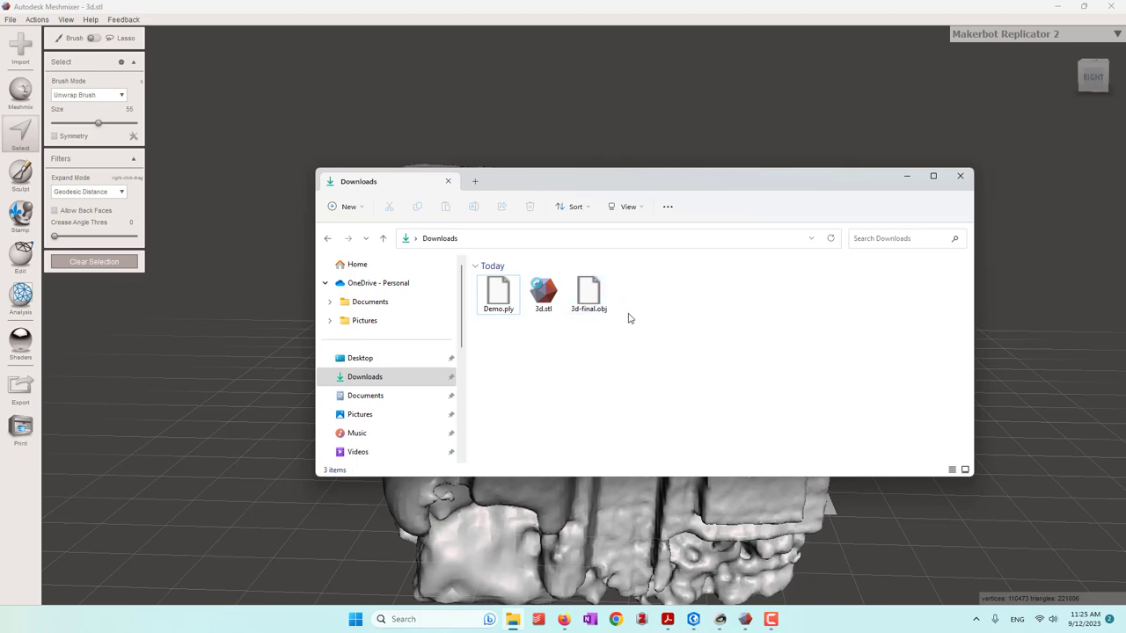
key("ctrl+a")
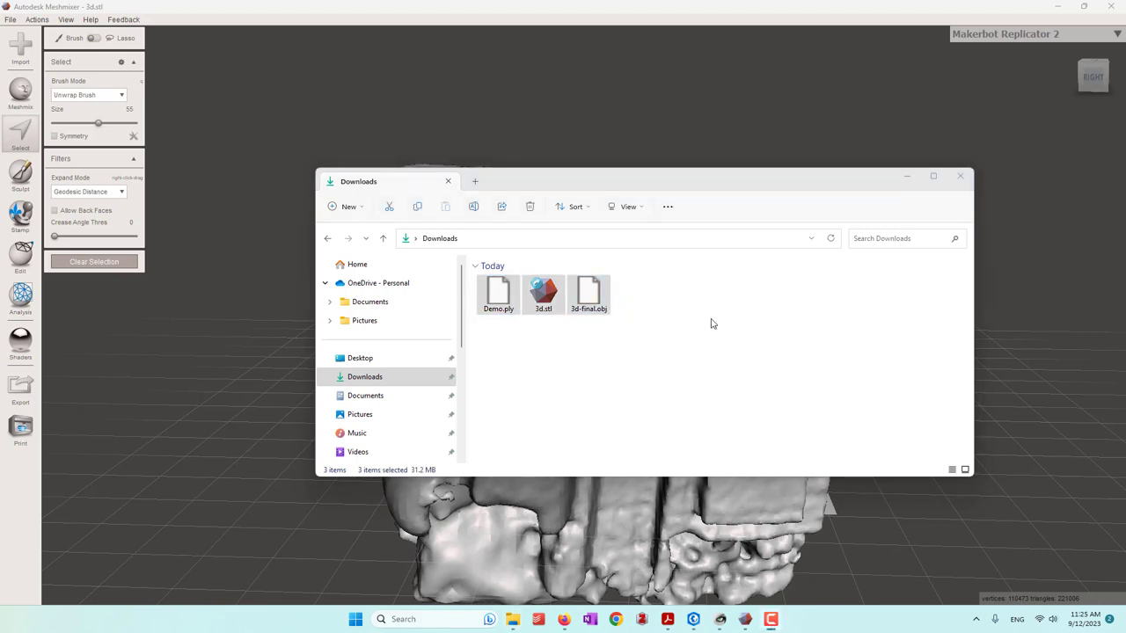
left_click(713, 343)
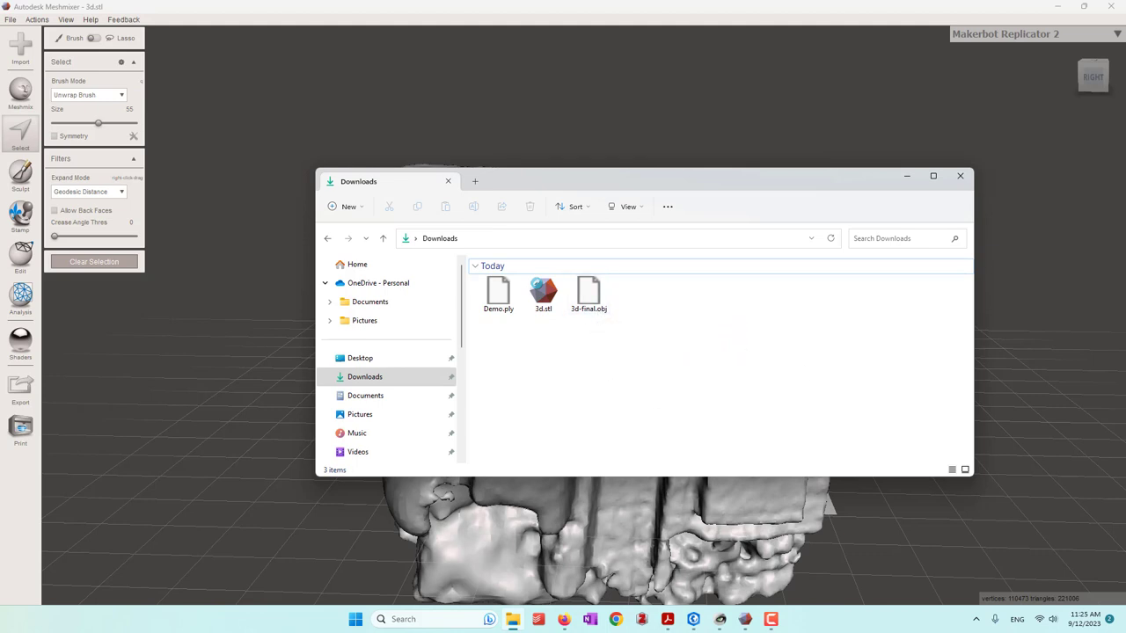
Switch to ArcGIS Pro and create a Local Scene project named lab4 in the geo215-demo folder of the James Madison University OneDrive.
left_click(693, 620)
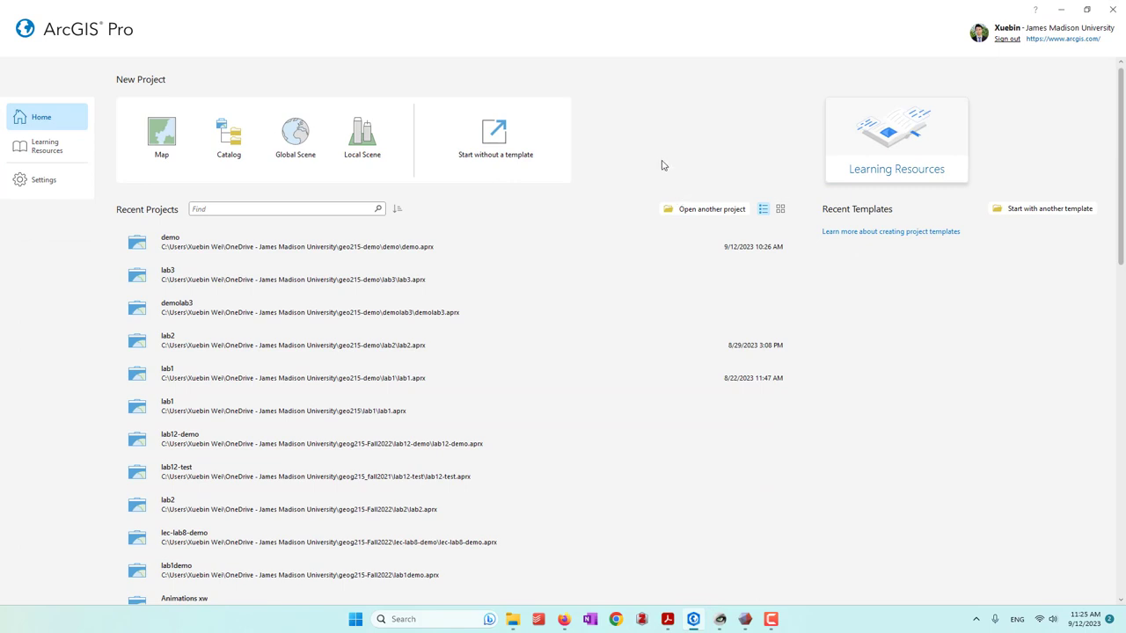
left_click(370, 150)
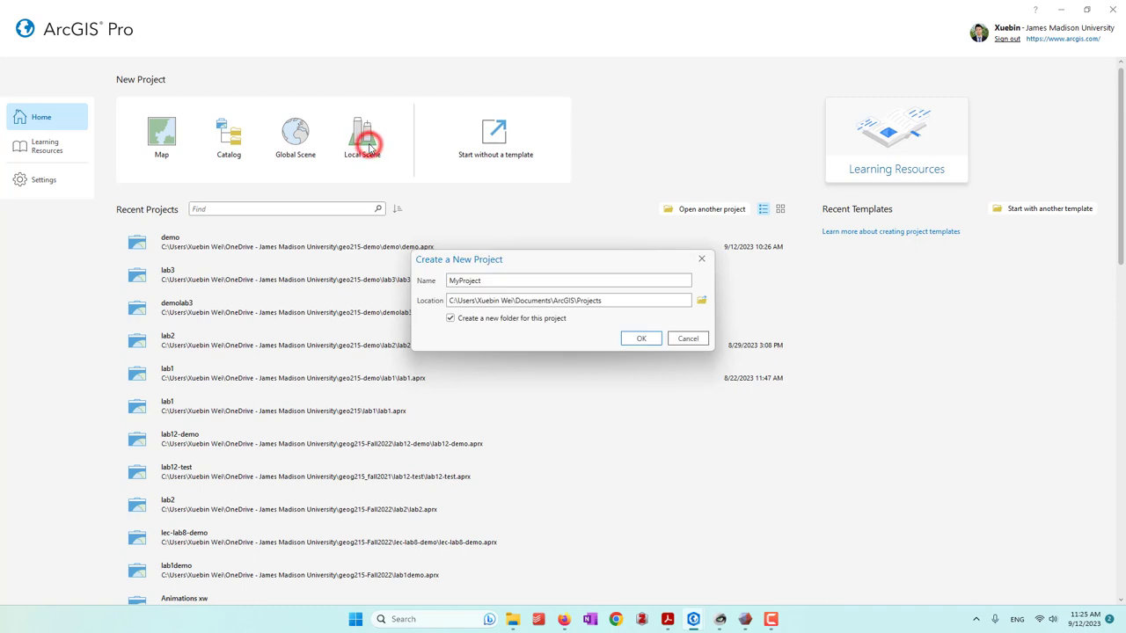
double_click(522, 280)
type("lab4")
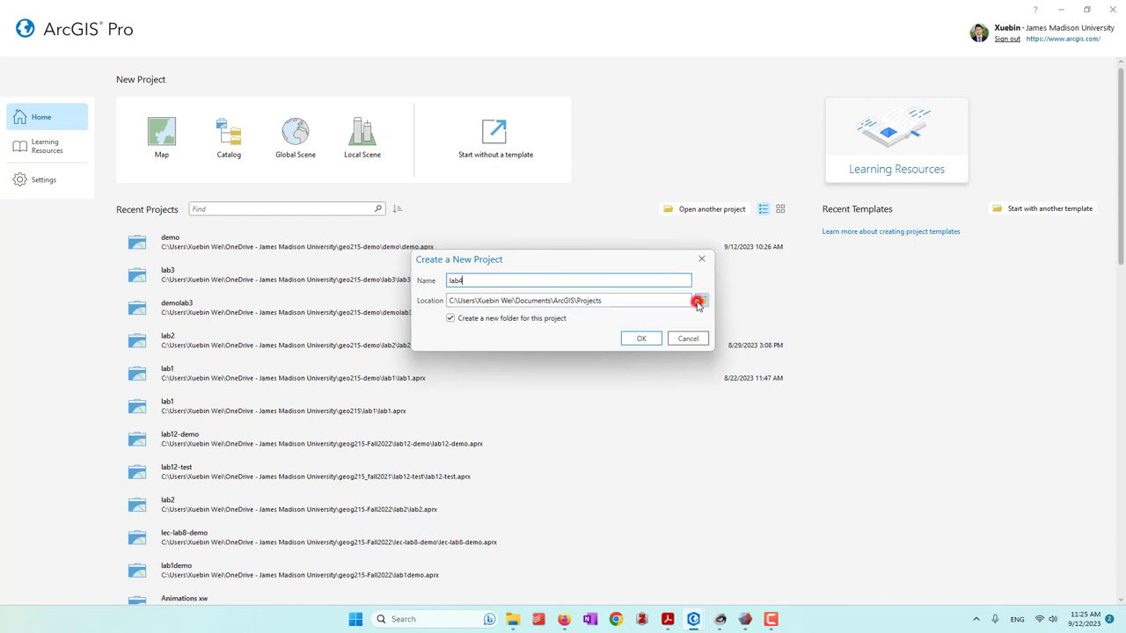
left_click(701, 300)
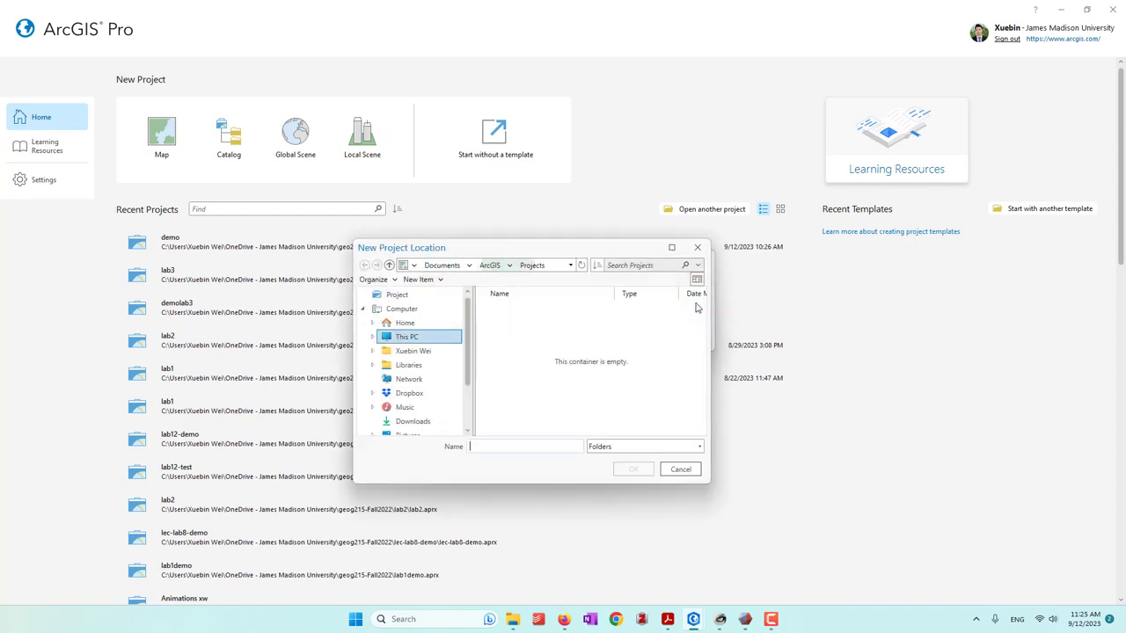
left_click(415, 352)
scroll(560, 375, "down", 5)
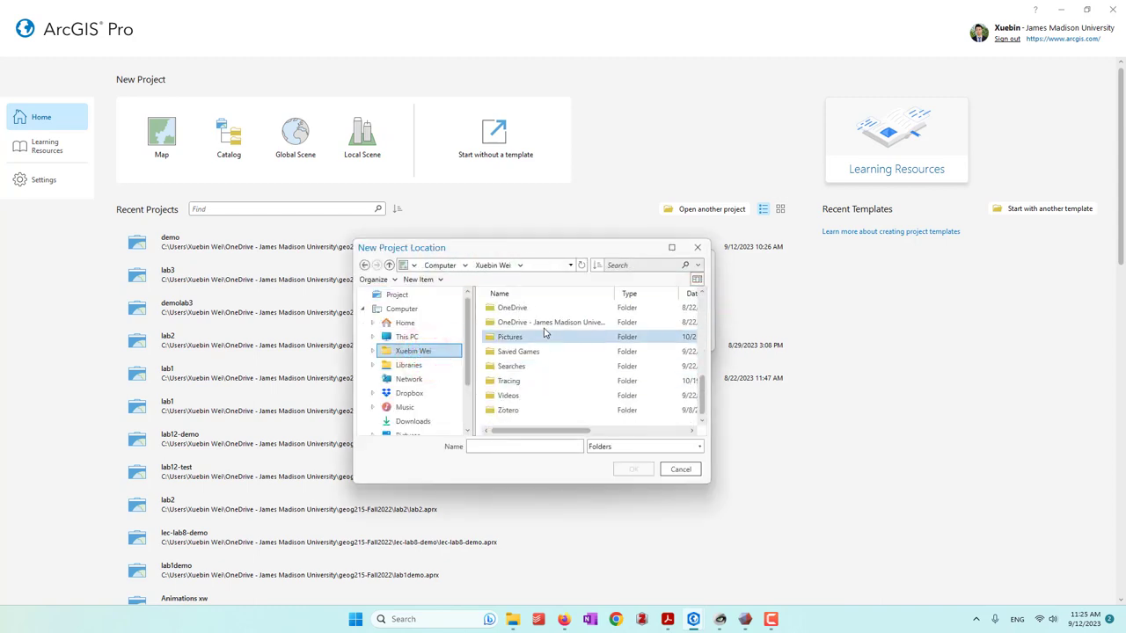
double_click(543, 327)
left_click(528, 366)
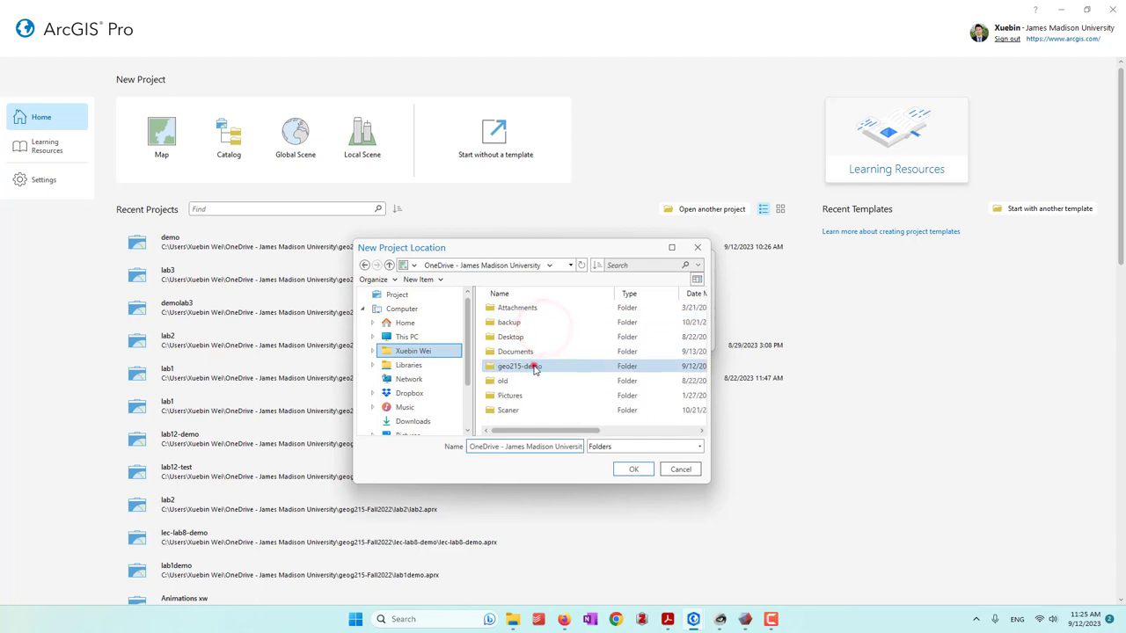
left_click(633, 469)
left_click(637, 339)
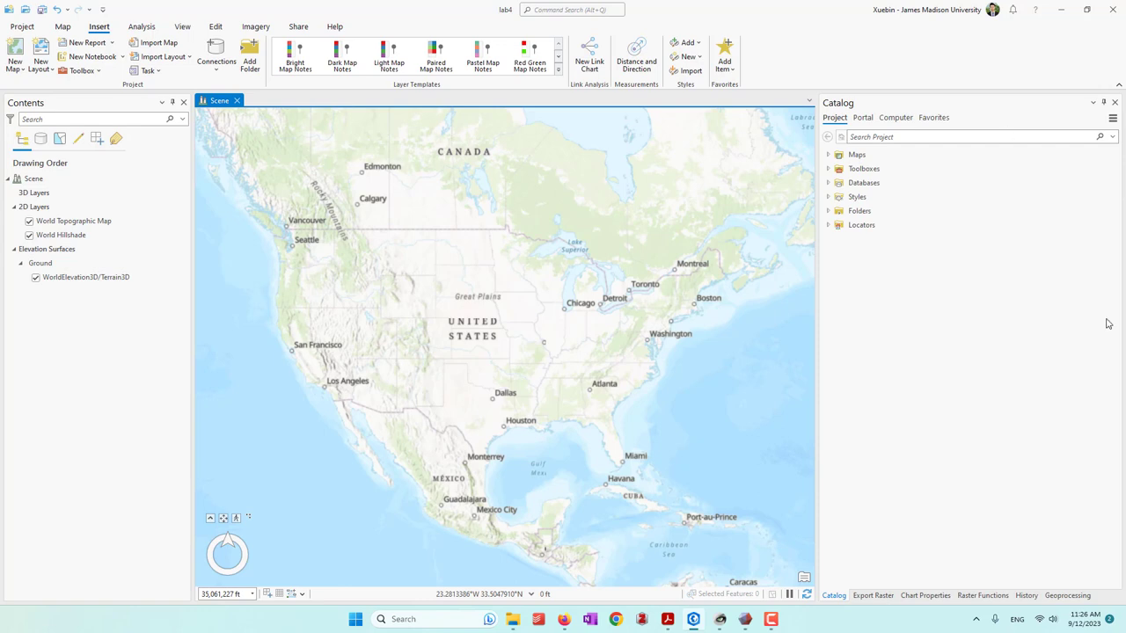
Search the geoprocessing tools for "las".
left_click(141, 26)
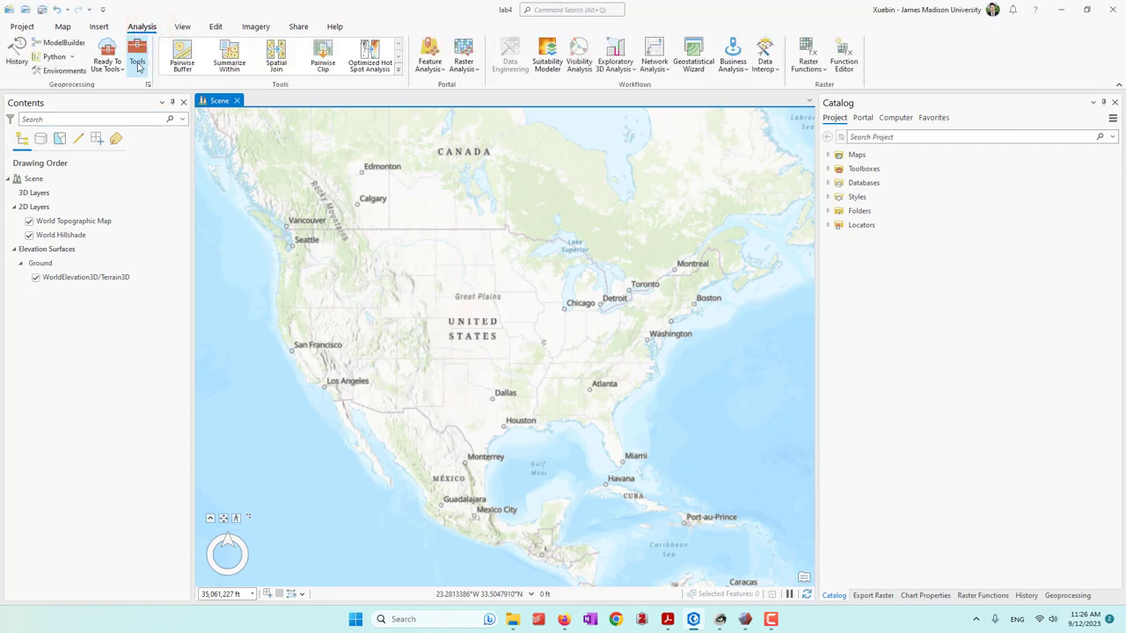
left_click(138, 63)
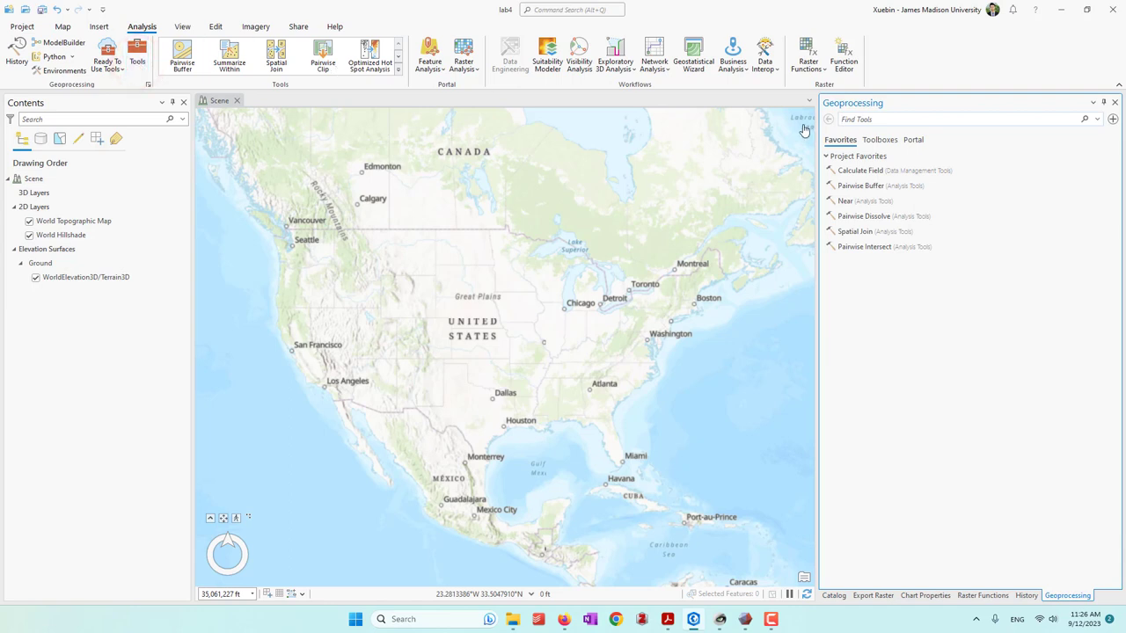
left_click(898, 115)
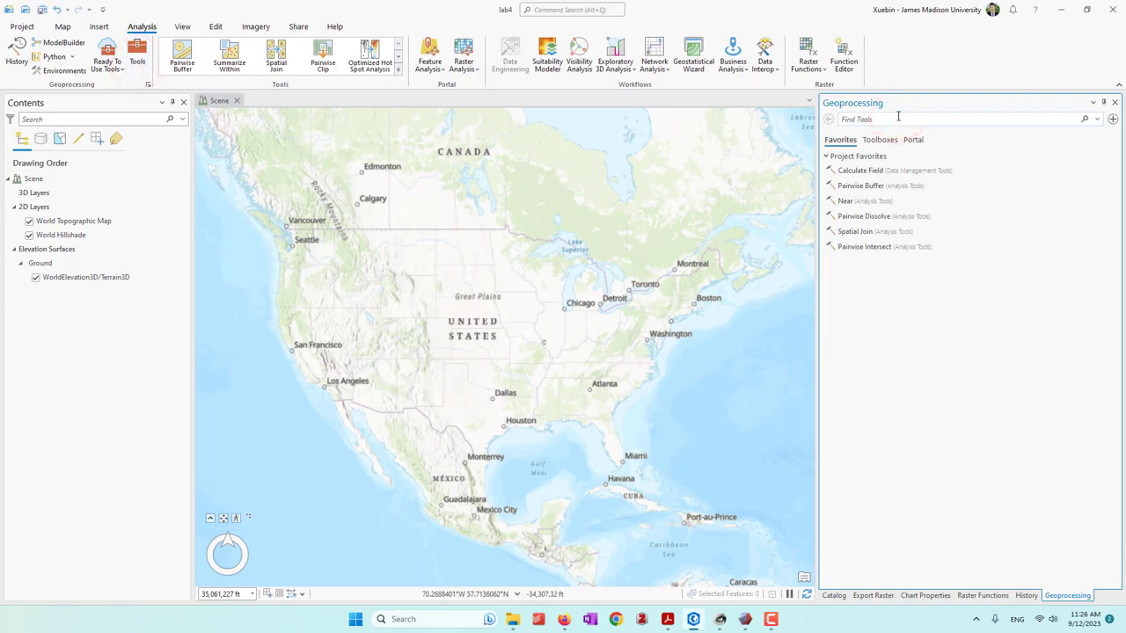
type("las")
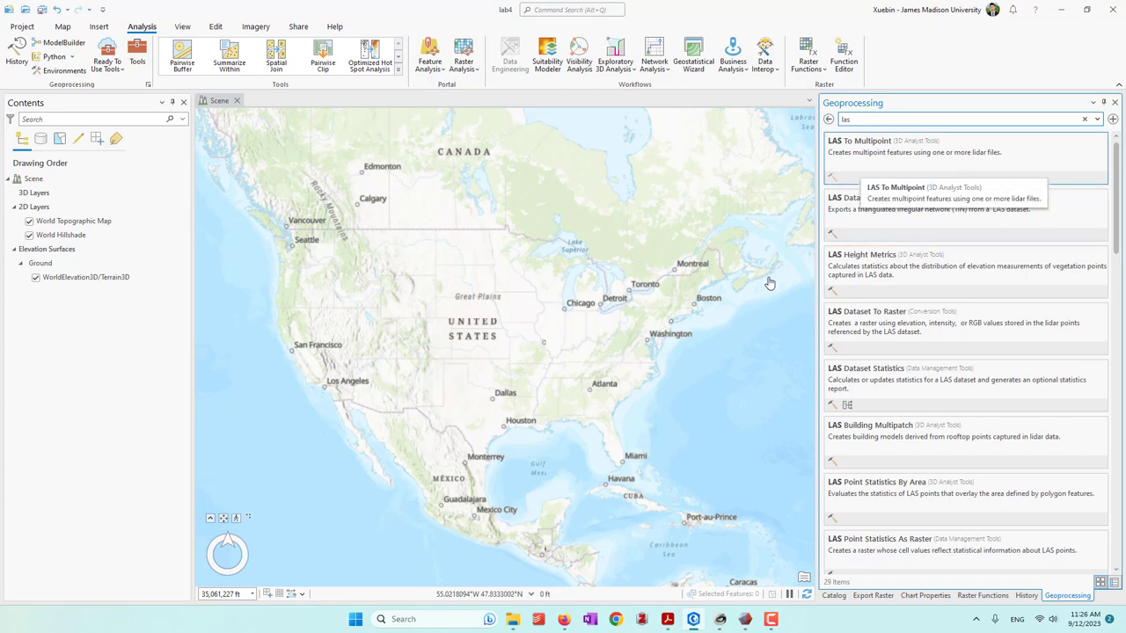
Switch to File Explorer to review the files in the Downloads folder, and return to ArcGIS Pro.
left_click(513, 619)
left_click(494, 418)
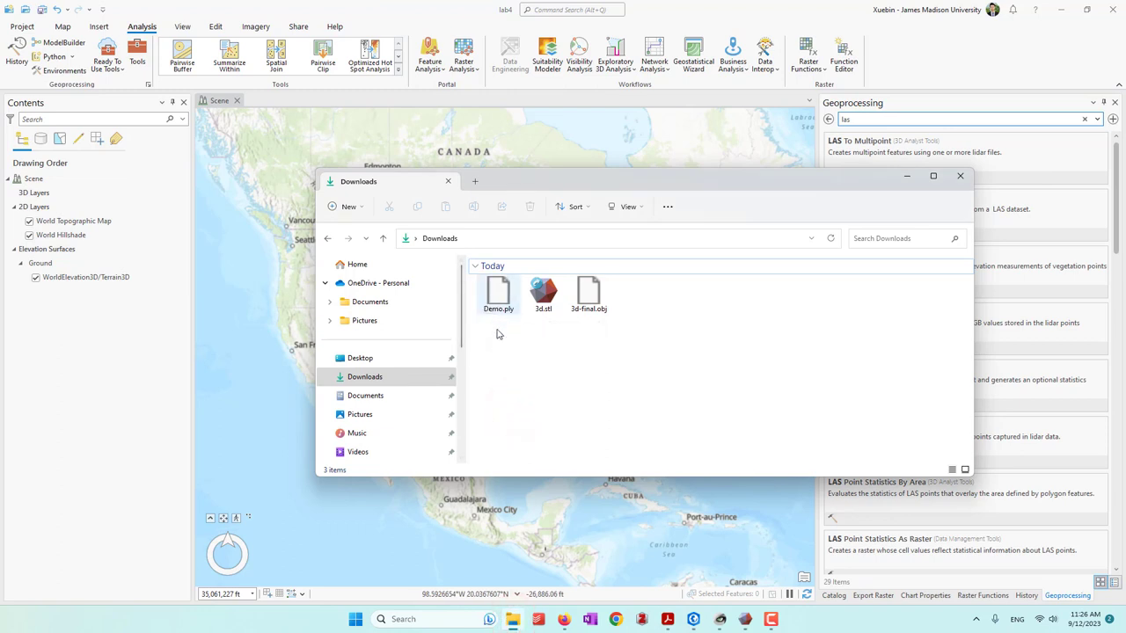
left_click(906, 177)
Replace the geoprocessing search with "import 3d" and open the Import 3D Files tool.
left_click(863, 119)
key("BackSpace")
key("BackSpace")
key("BackSpace")
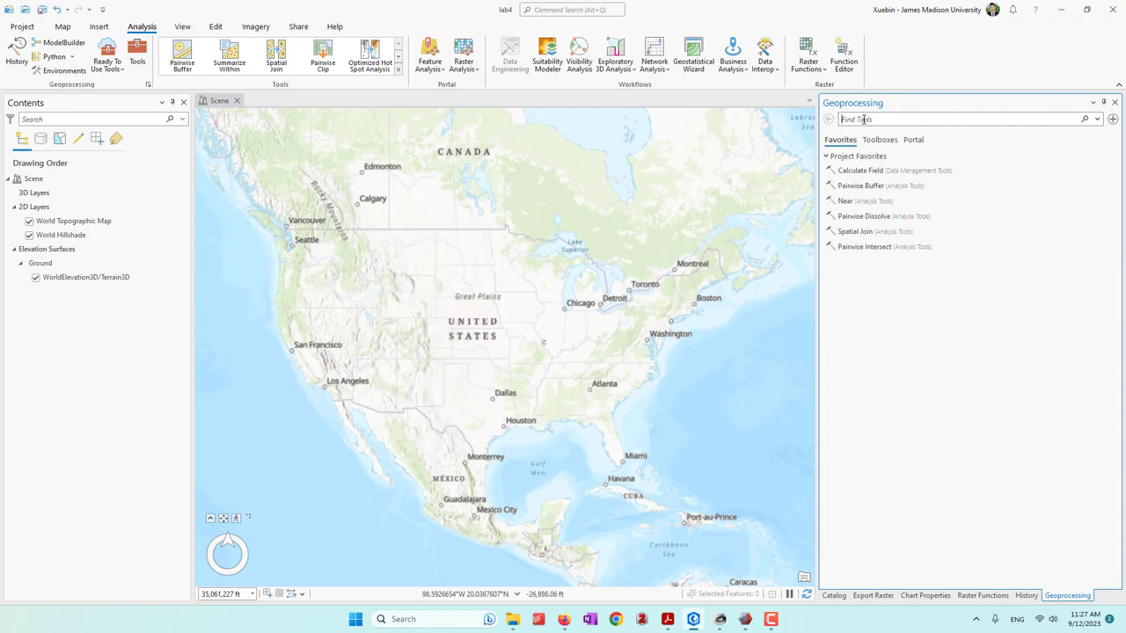
type("import 3d")
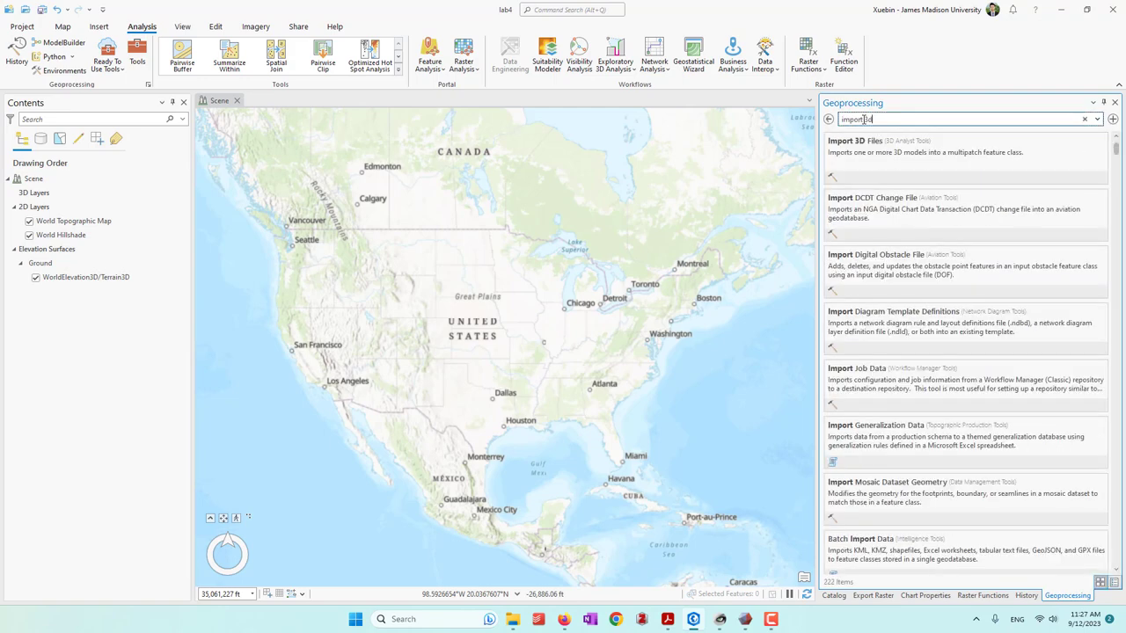
left_click(898, 148)
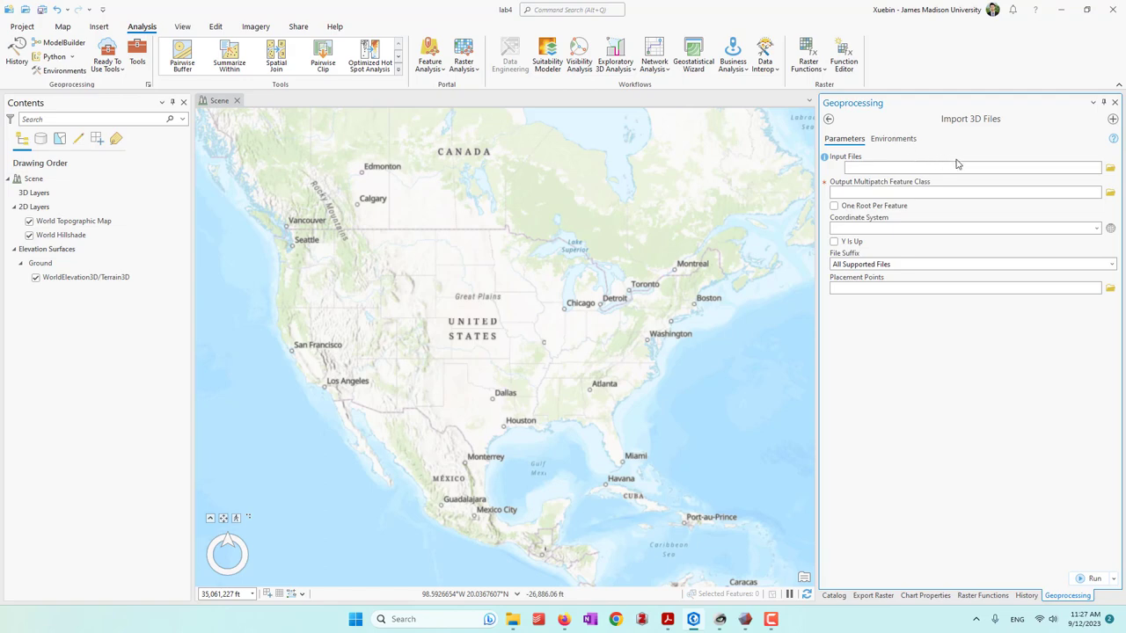
Import 3d-final.obj from the Downloads folder as a multipatch feature class named c3dfinal_Import3DFiles.
left_click(1059, 170)
left_click(1110, 167)
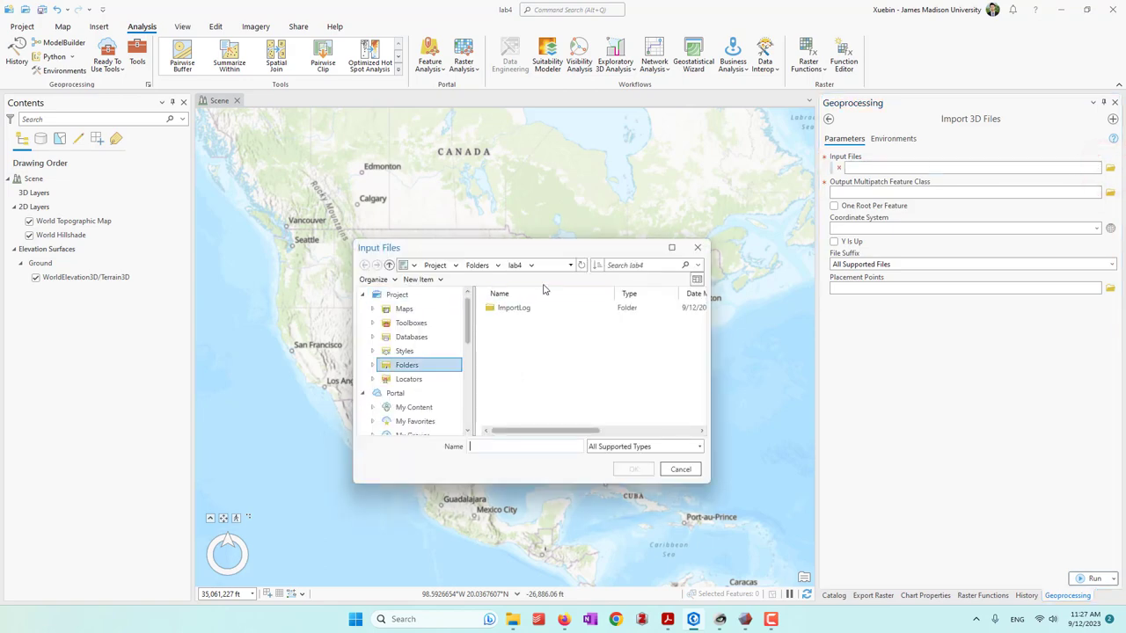
scroll(403, 356, "down", 5)
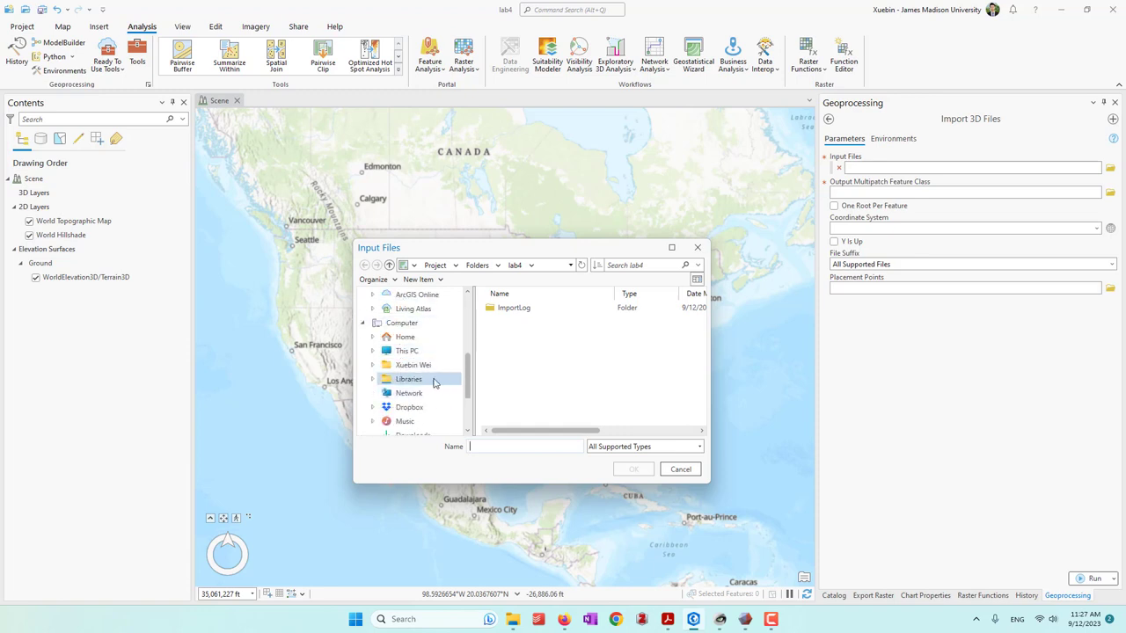
scroll(420, 341, "down", 2)
left_click(417, 379)
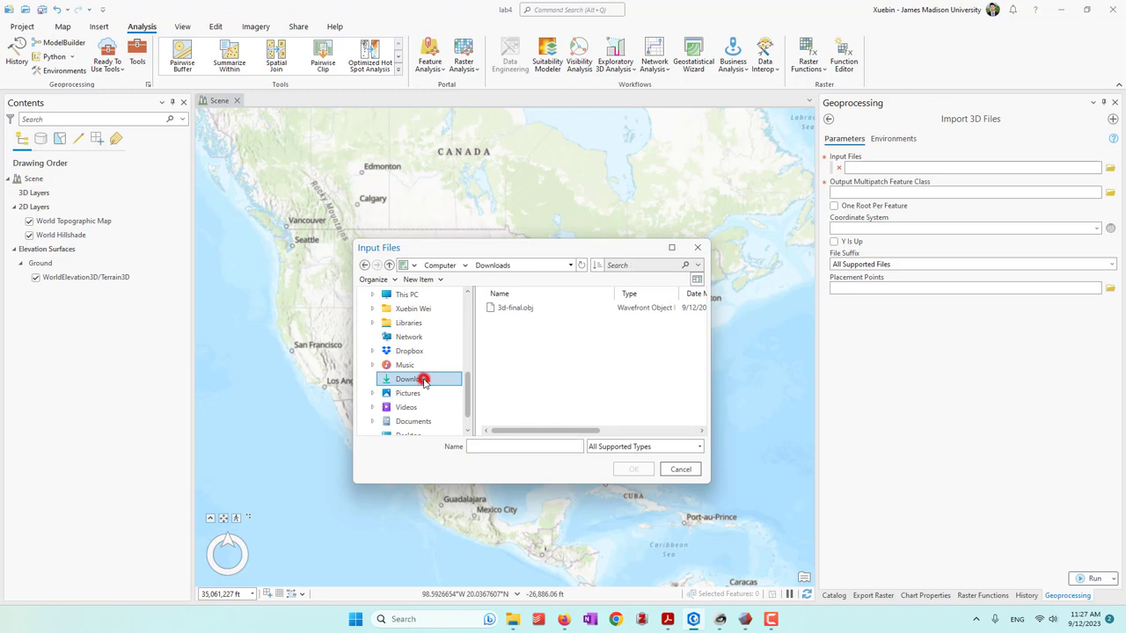
left_click(518, 315)
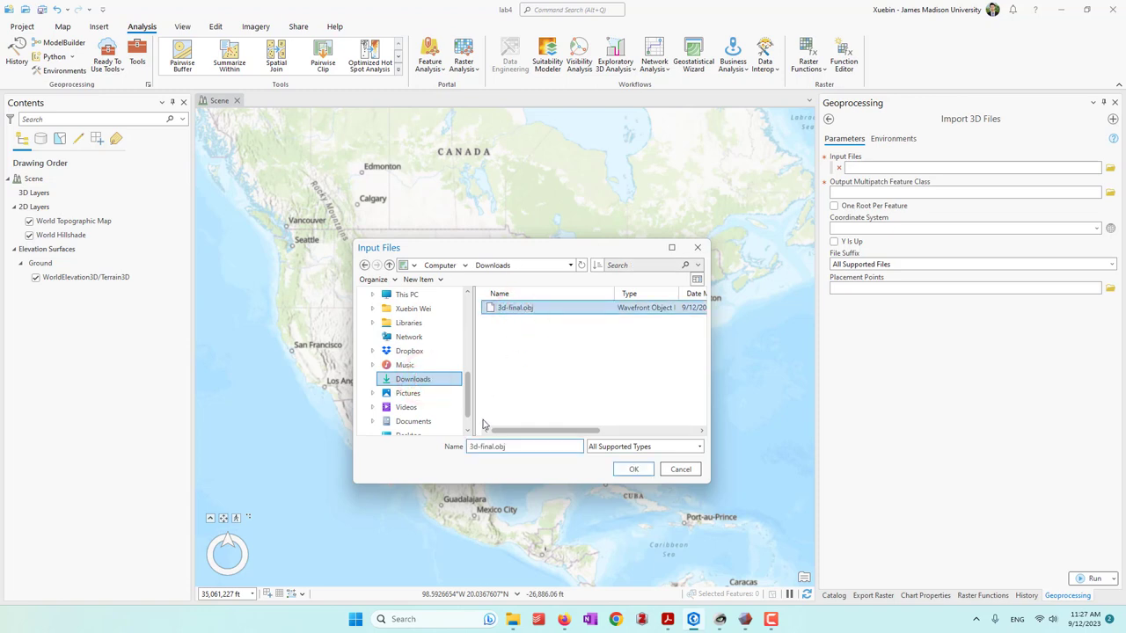
left_click(634, 468)
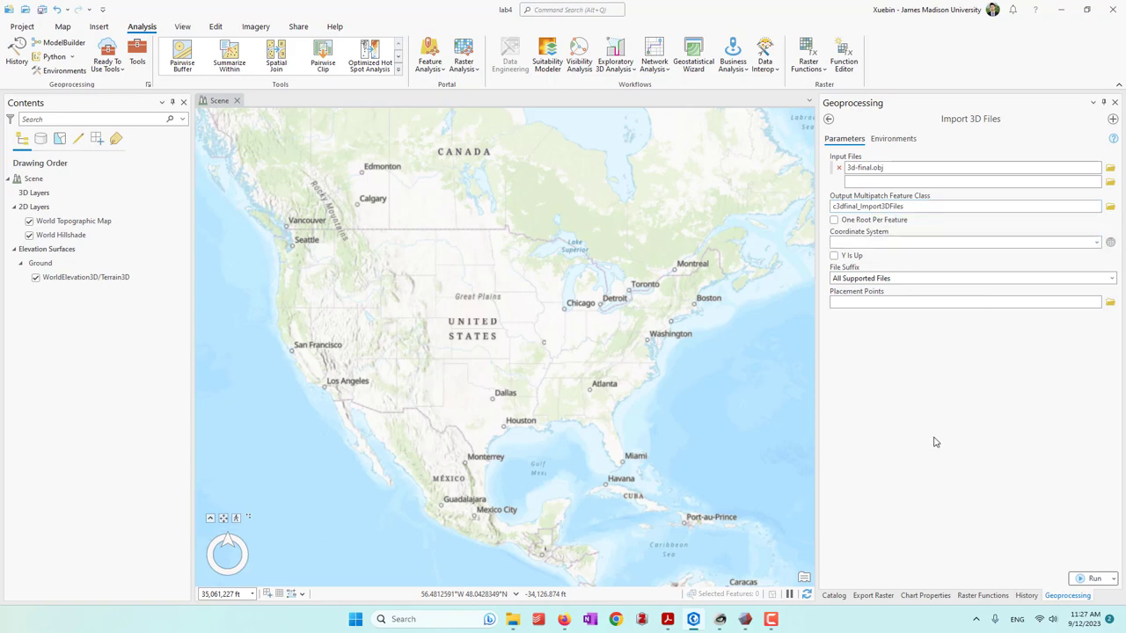
left_click(1090, 579)
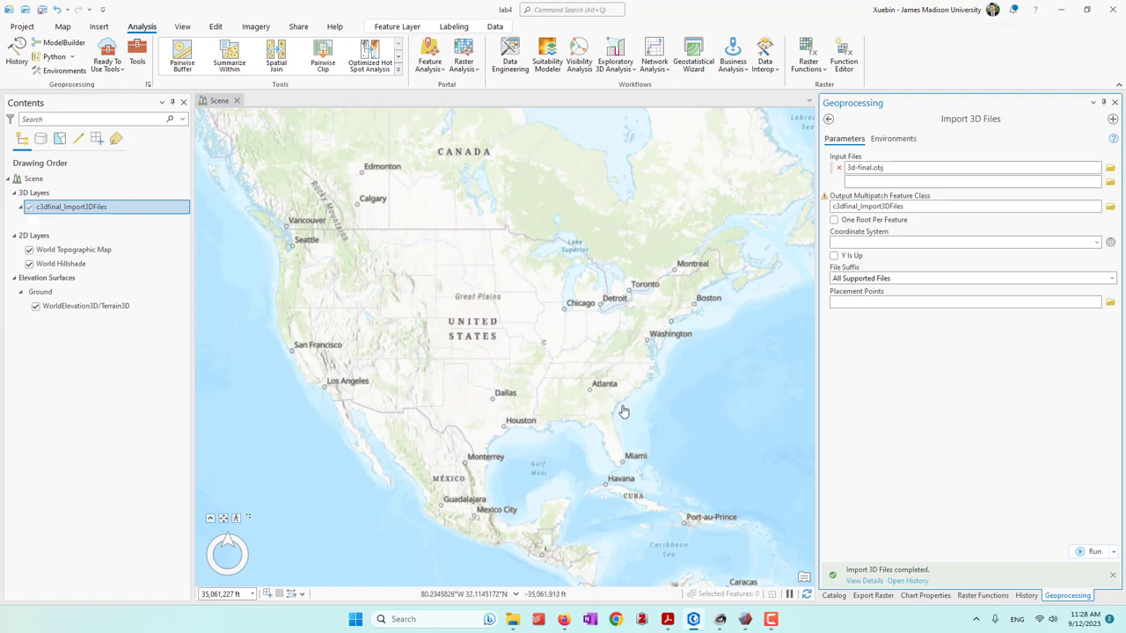
Turn off the WorldElevation3D/Terrain3D surface and the World Topographic Map and World Hillshade layers.
left_click(35, 306)
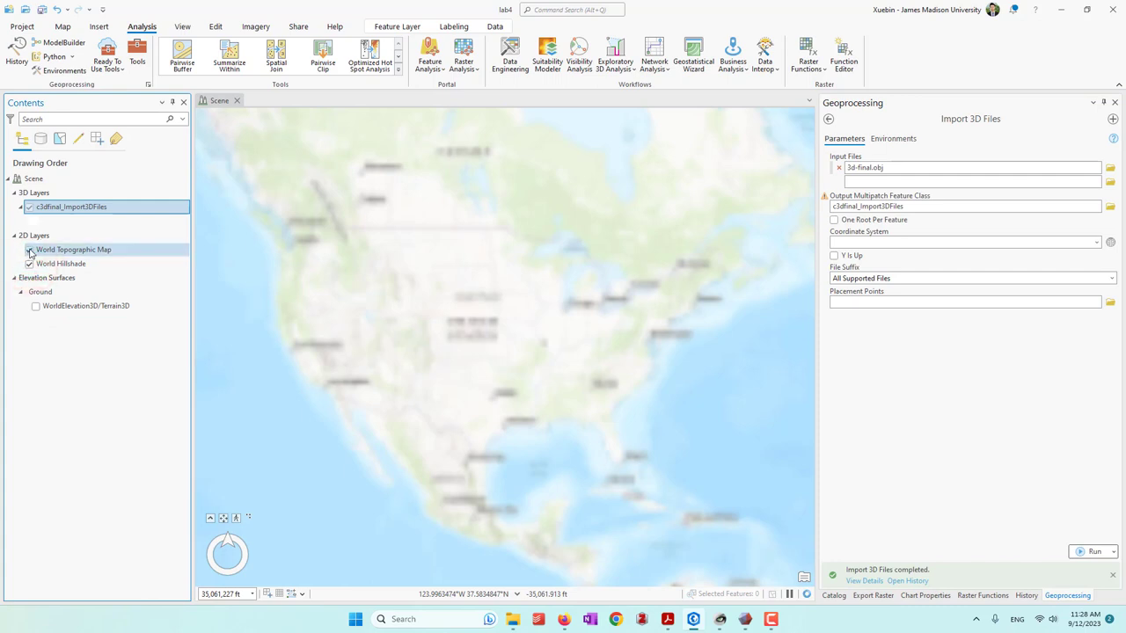
left_click(29, 249)
left_click(29, 263)
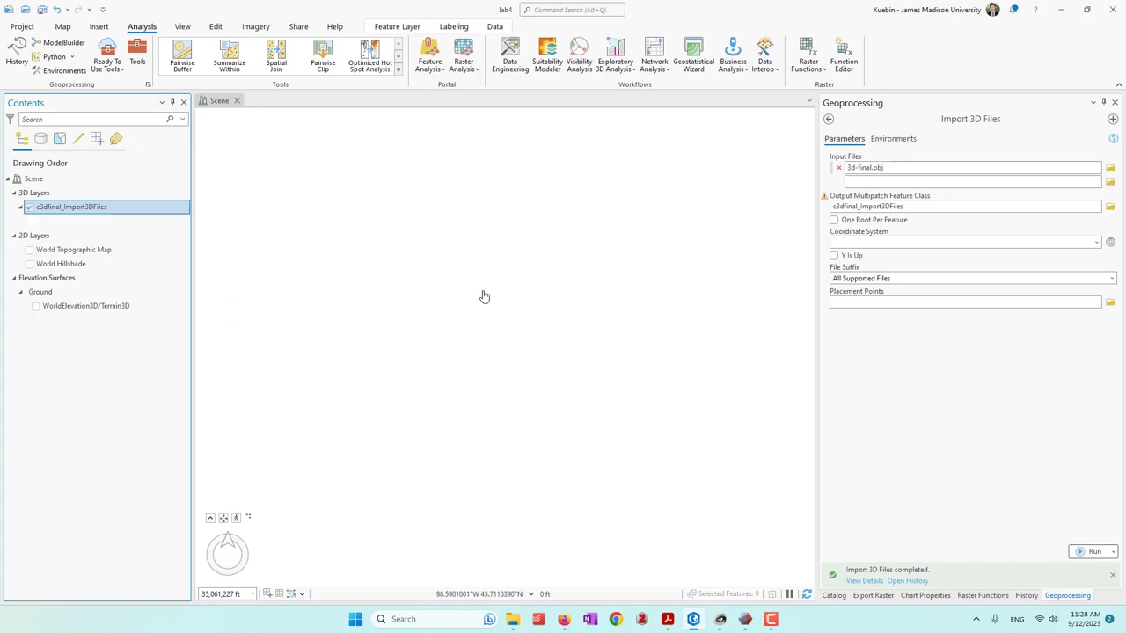
Check the attribute table of the c3dfinal_Import3DFiles layer and close it.
right_click(97, 209)
left_click(146, 226)
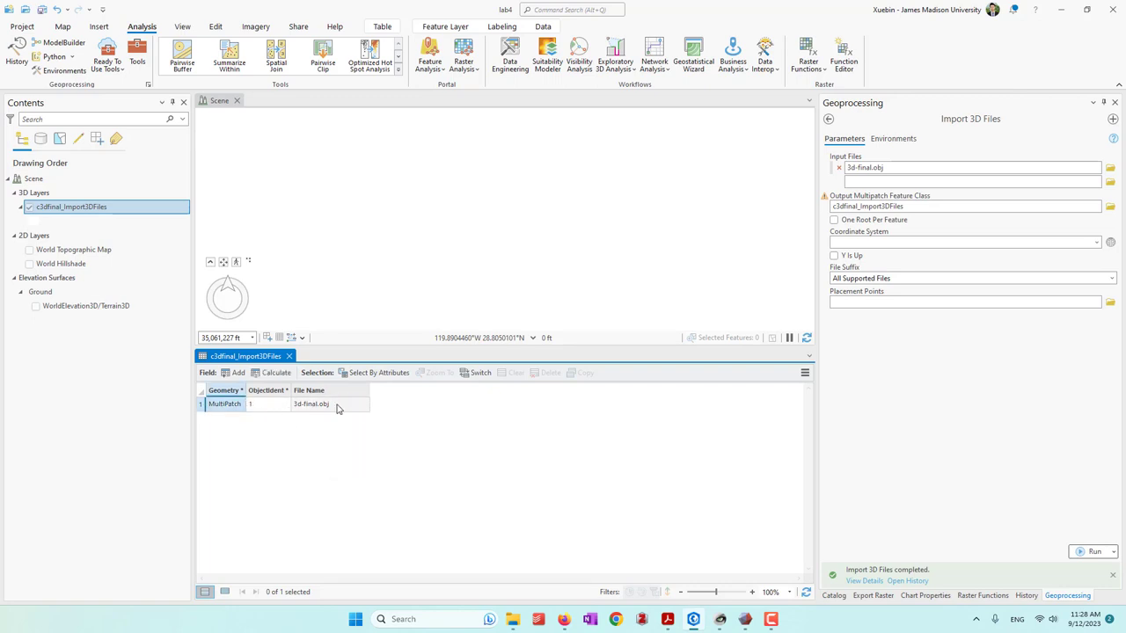
left_click(288, 356)
Zoom to the c3dfinal_Import3DFiles layer, show the full navigation control and inspect the building model from several sides.
right_click(88, 207)
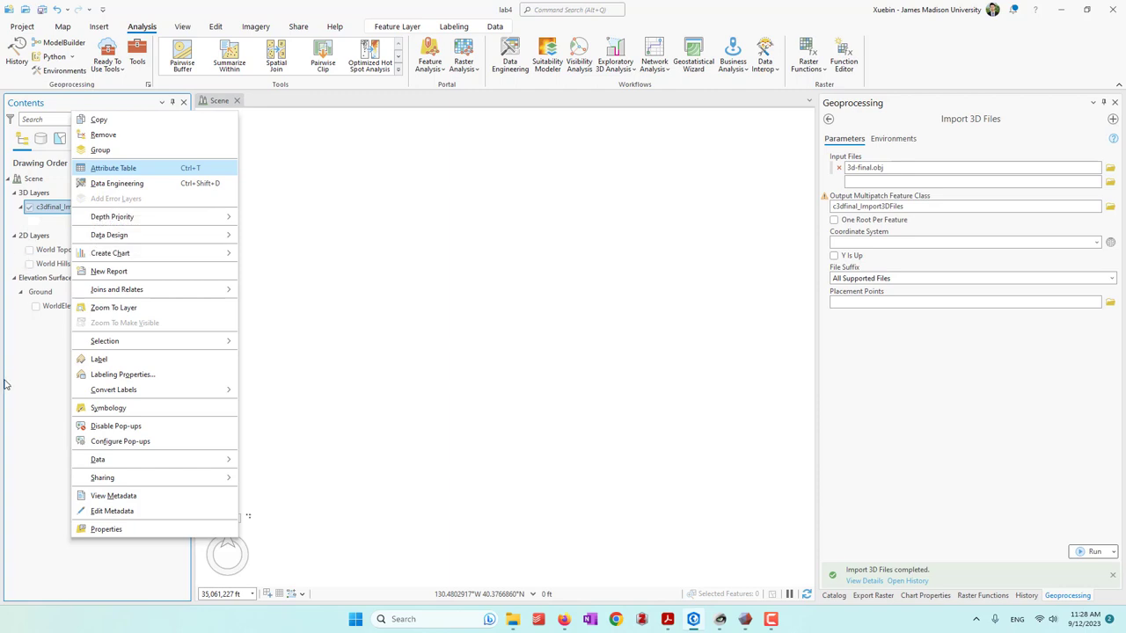
left_click(113, 308)
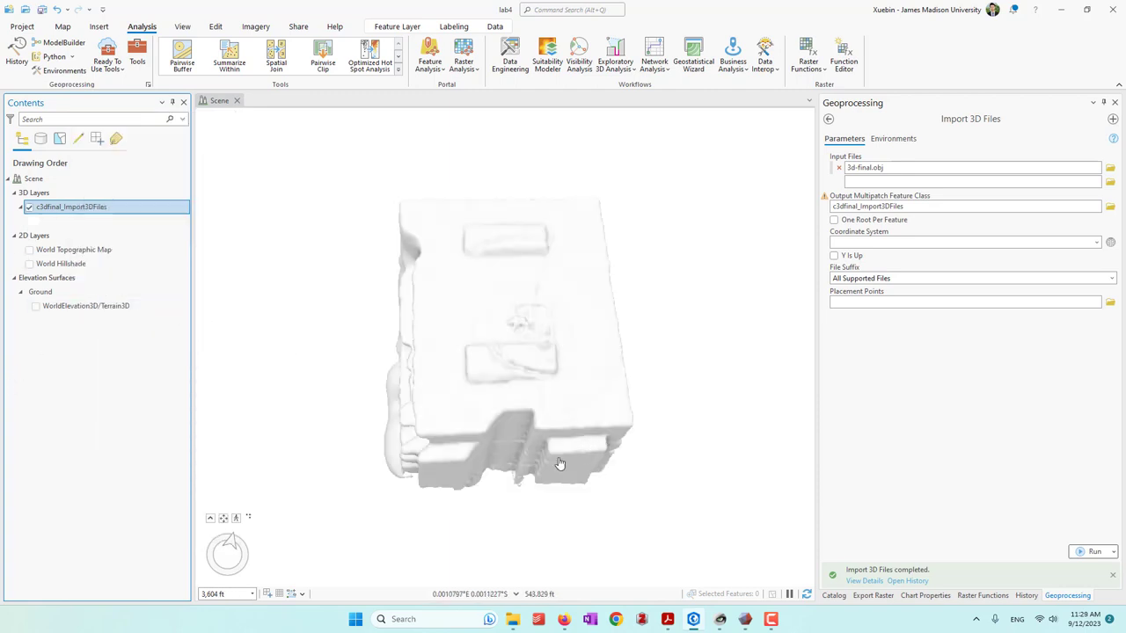
middle_click_drag(498, 470, 500, 296)
middle_click_drag(581, 433, 475, 466)
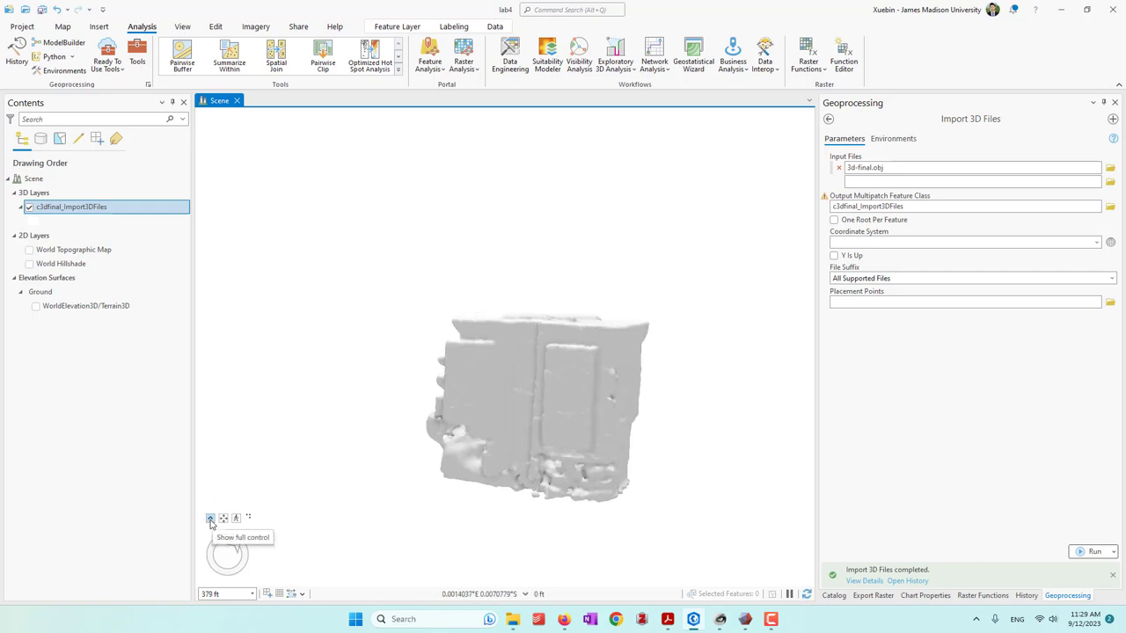
left_click(210, 523)
mouse_move(246, 530)
left_mouse_down()
mouse_move(298, 544)
mouse_move(316, 531)
mouse_move(226, 531)
mouse_move(325, 535)
mouse_move(269, 531)
mouse_move(240, 549)
left_mouse_up()
scroll(744, 331, "up", 2)
scroll(577, 378, "down", 1)
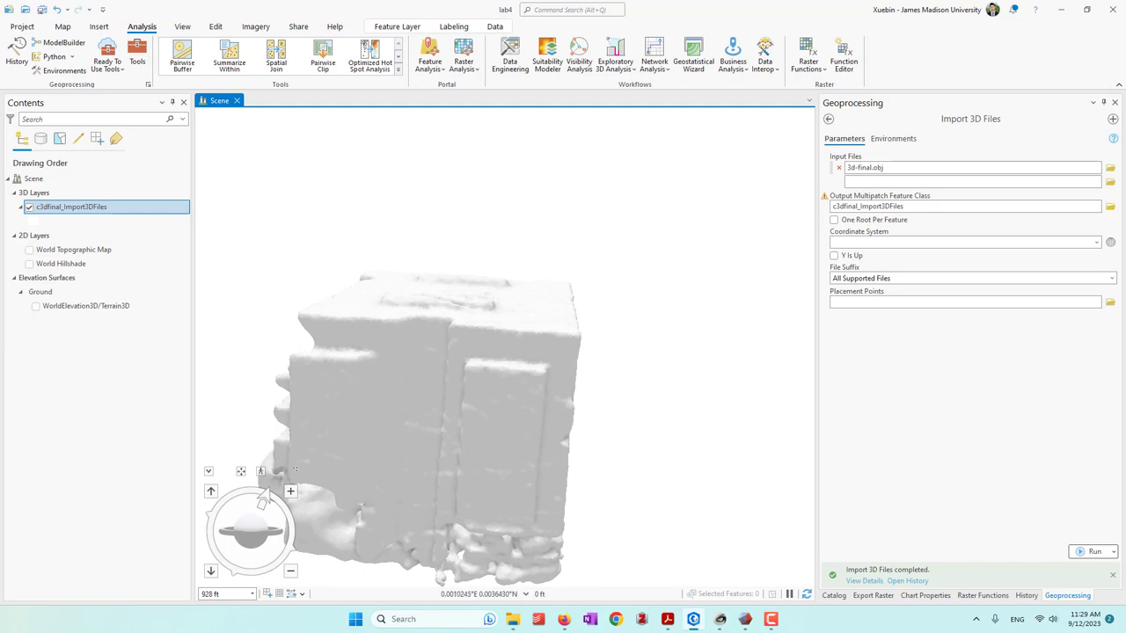
Examine the data source and spatial reference in the c3dfinal_Import3DFiles layer properties.
right_click(95, 207)
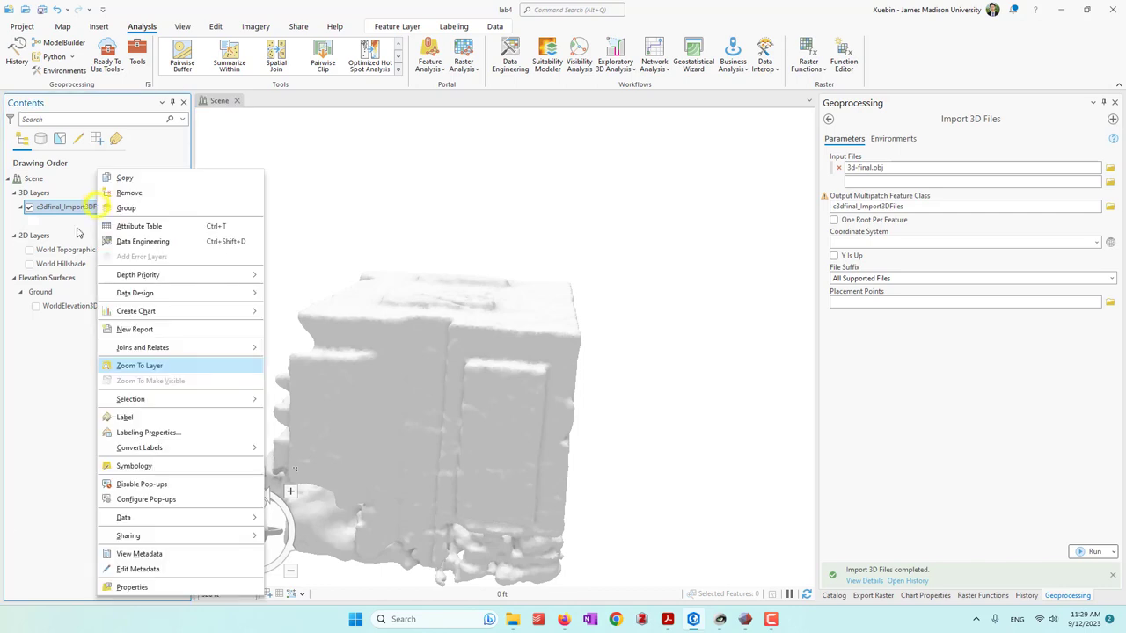
left_click(181, 586)
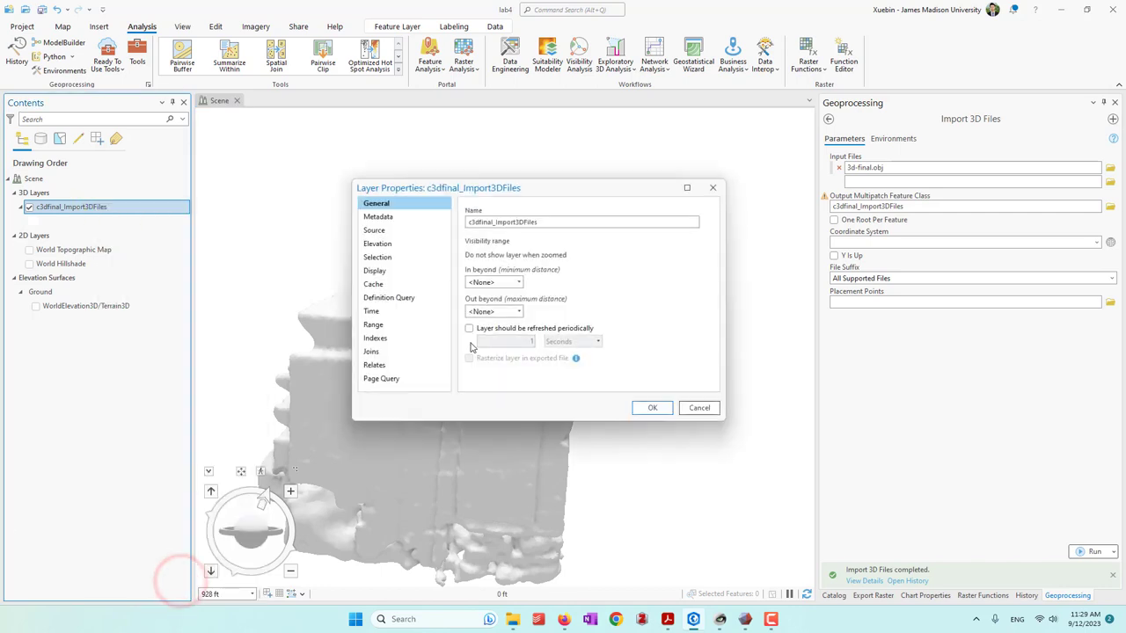
left_click(380, 229)
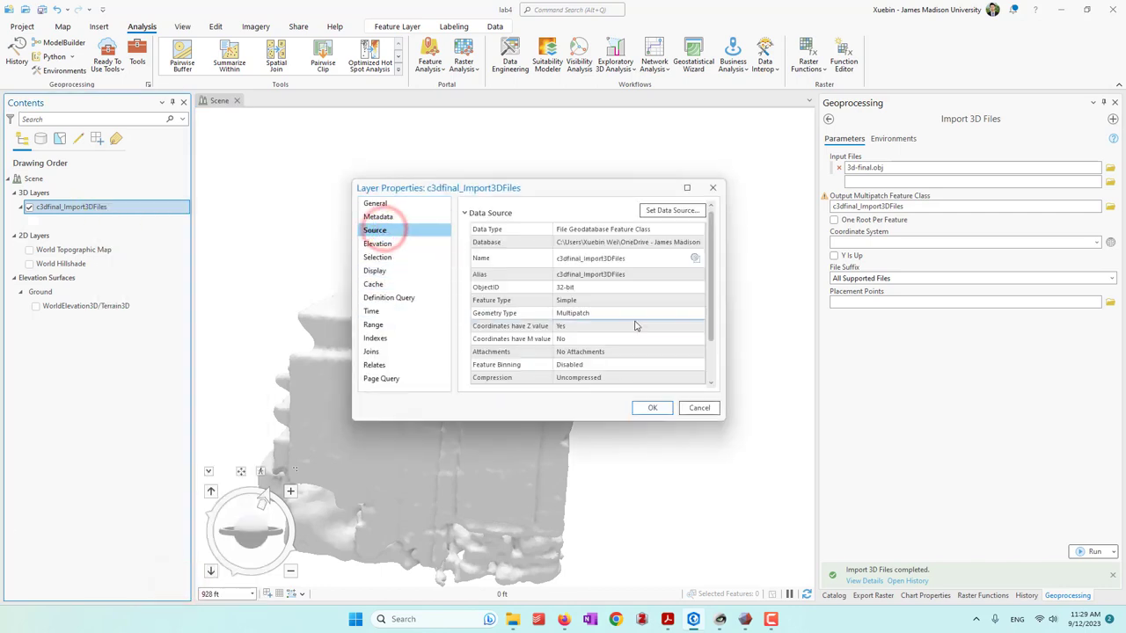
scroll(599, 315, "down", 1)
left_click(467, 367)
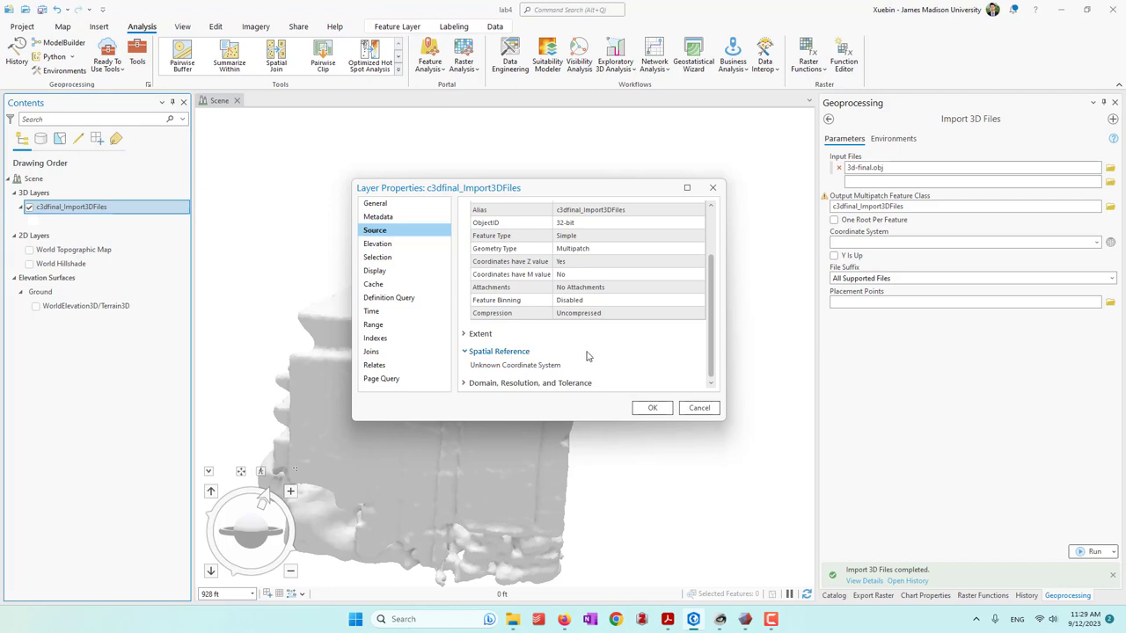
left_click(702, 407)
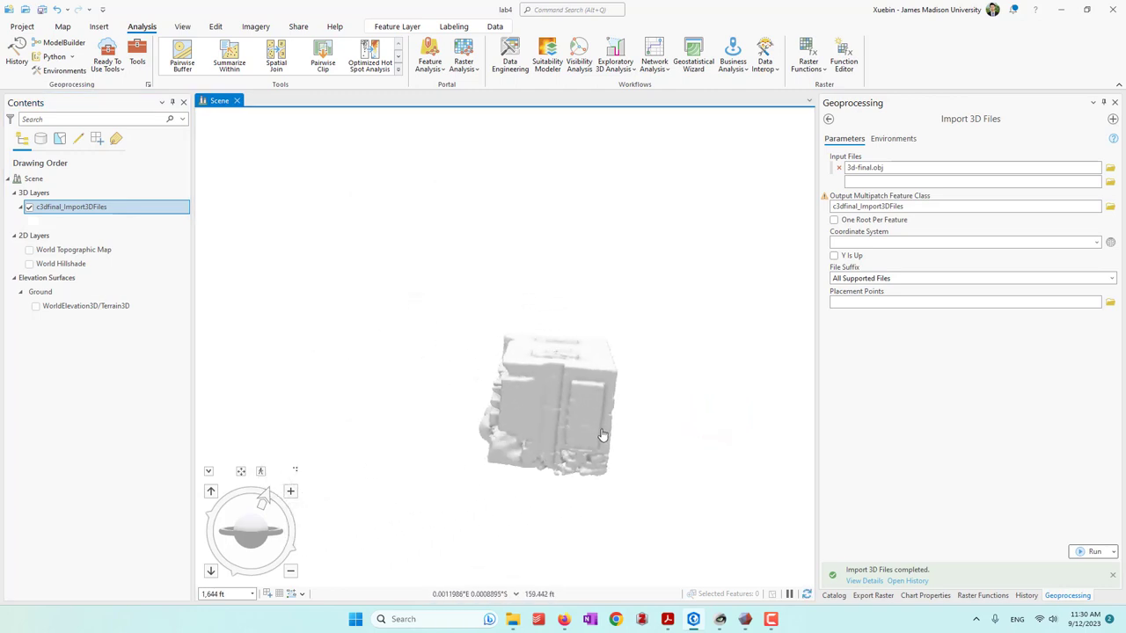
Change the imported building layer's mesh symbol to Green from the ArcGIS 3D gallery.
scroll(593, 436, "up", 2)
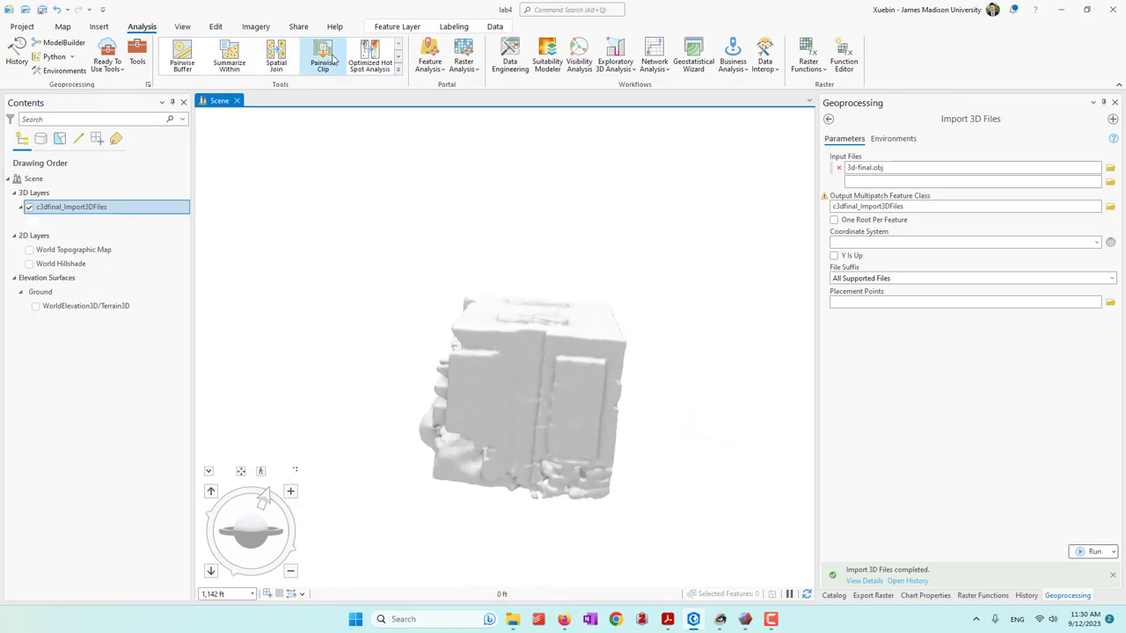
left_click(391, 26)
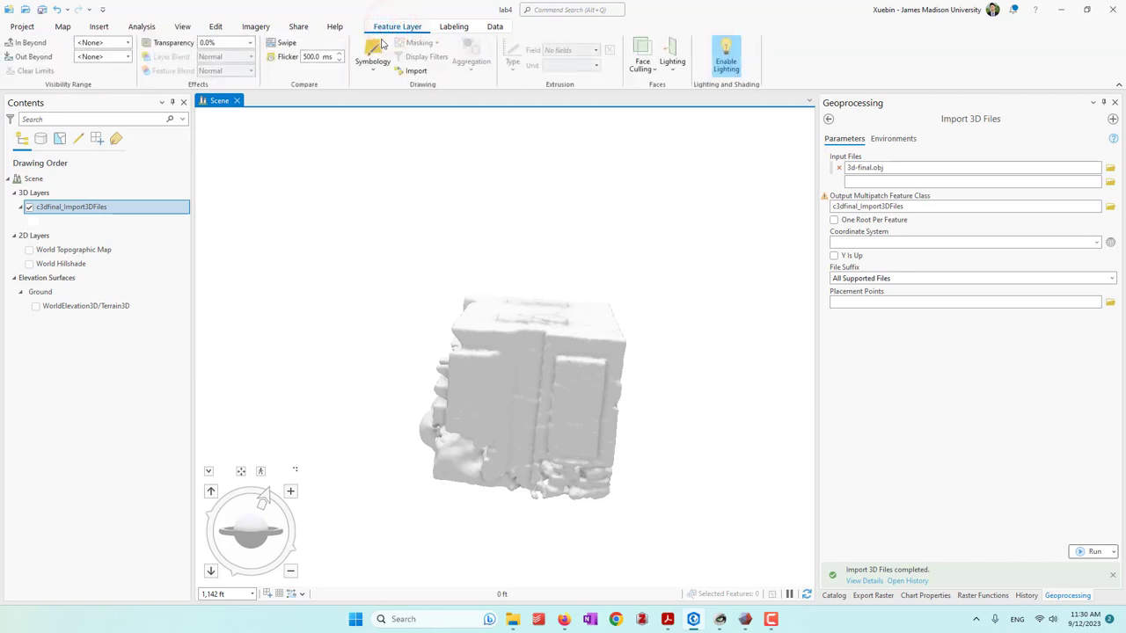
left_click(374, 52)
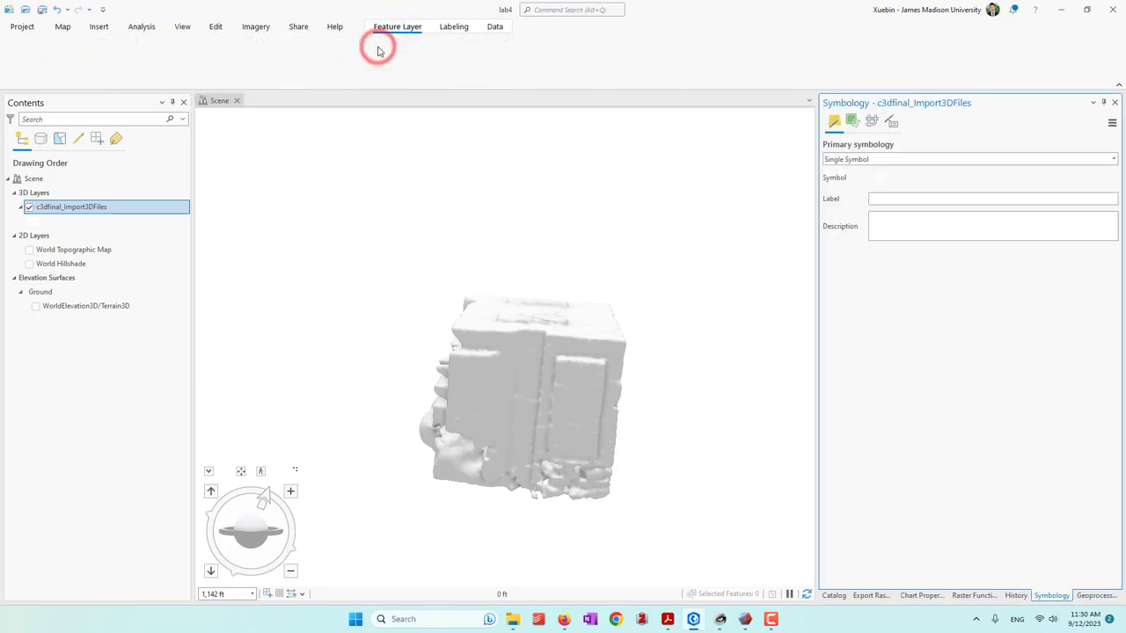
left_click(882, 180)
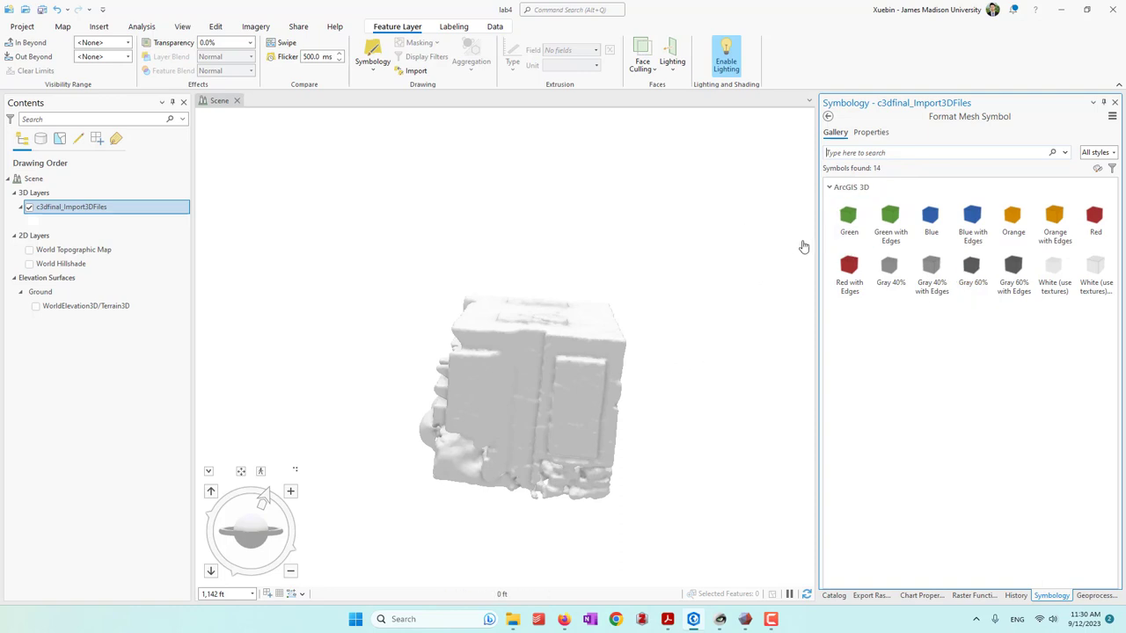
left_click(857, 232)
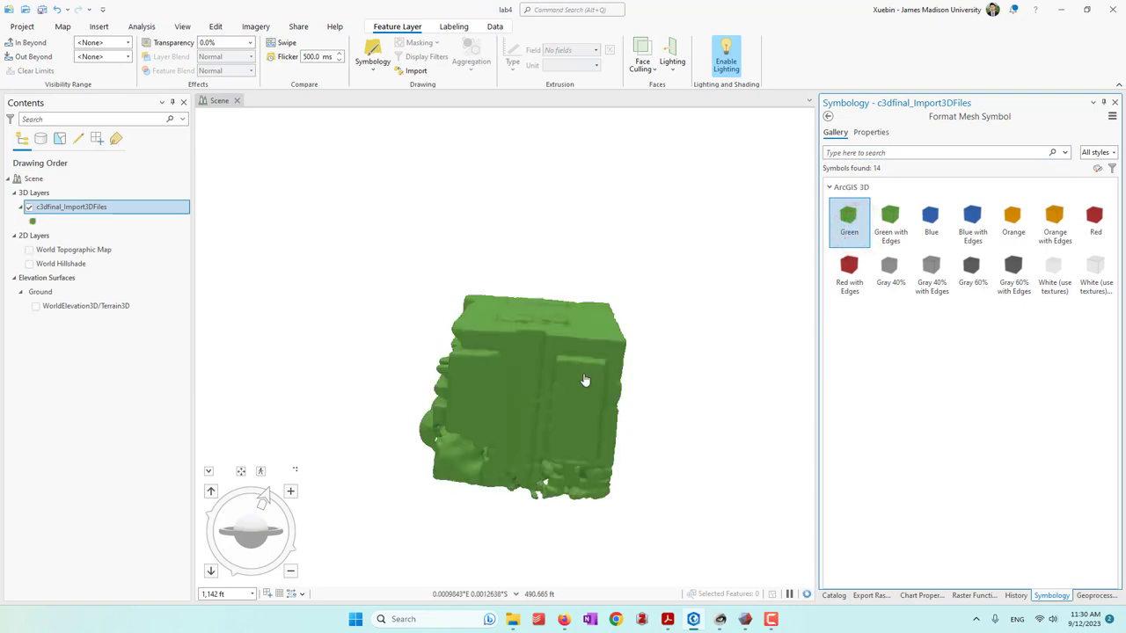
scroll(607, 403, "up", 1)
middle_click_drag(559, 407, 592, 404)
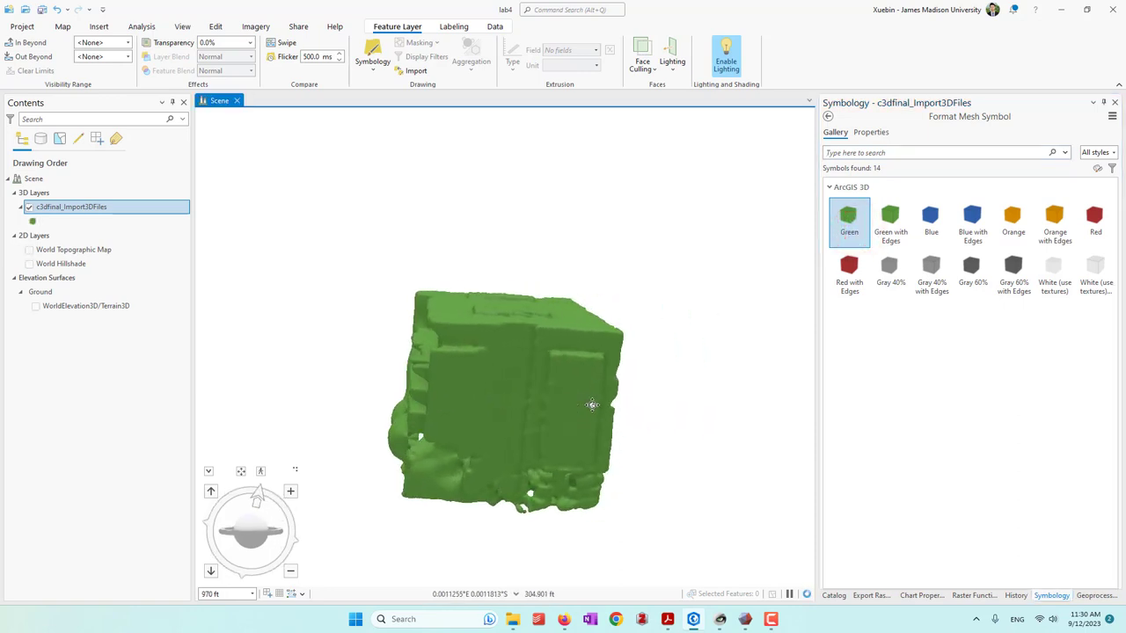
Turn the layer's lighting off and on again to compare the shading, and review the available face lighting options.
left_click(727, 69)
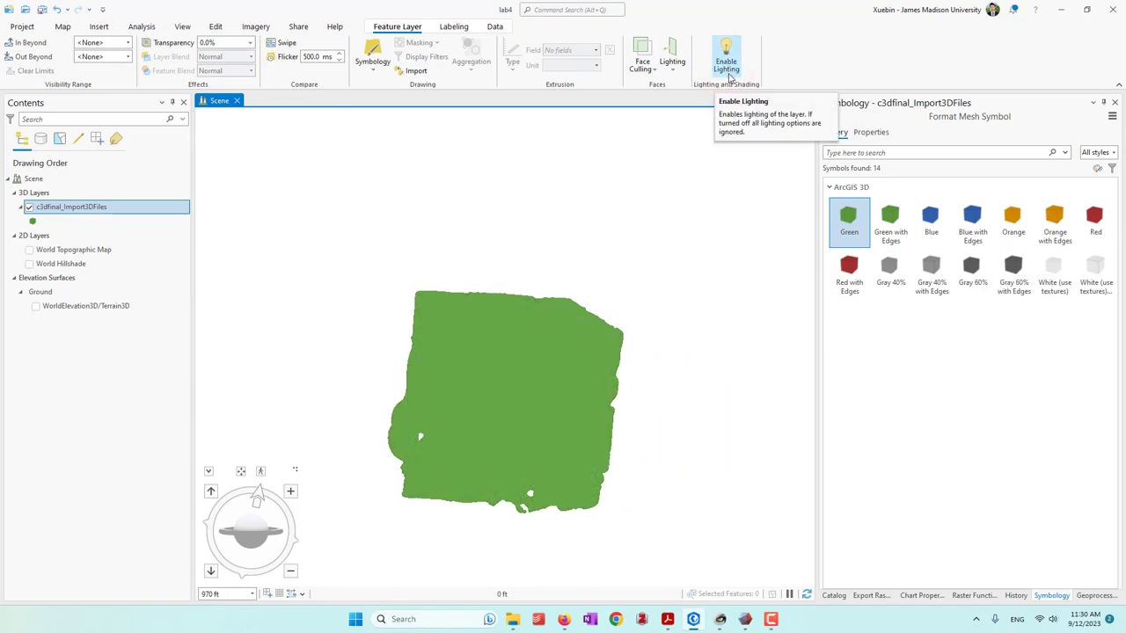
left_click(726, 67)
middle_click_drag(546, 417, 563, 390)
left_click(672, 67)
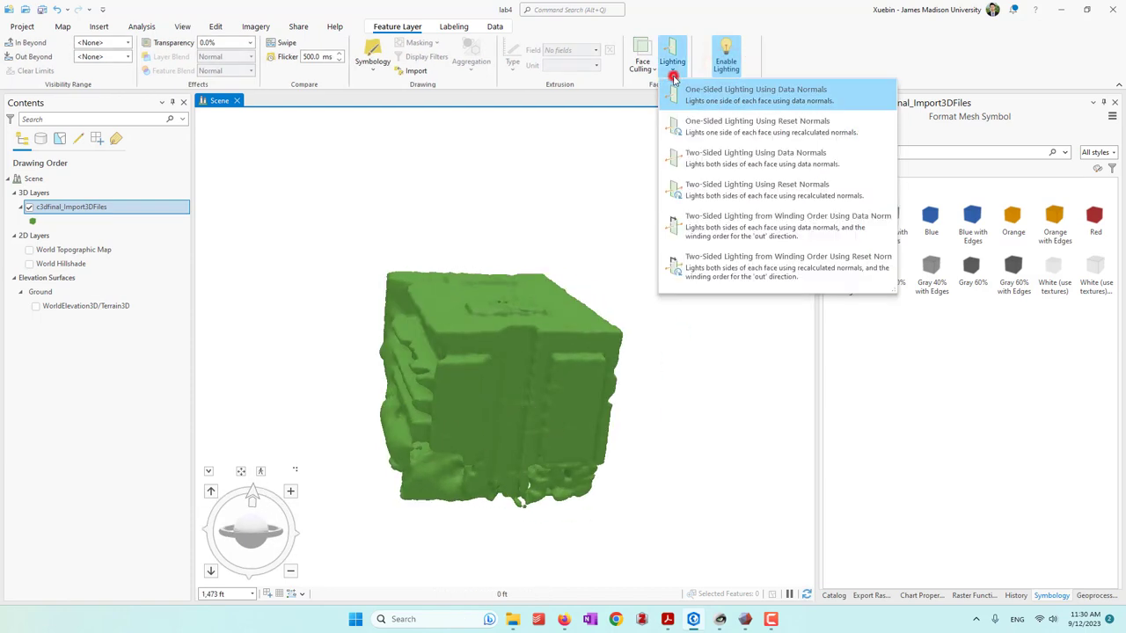
left_click(897, 359)
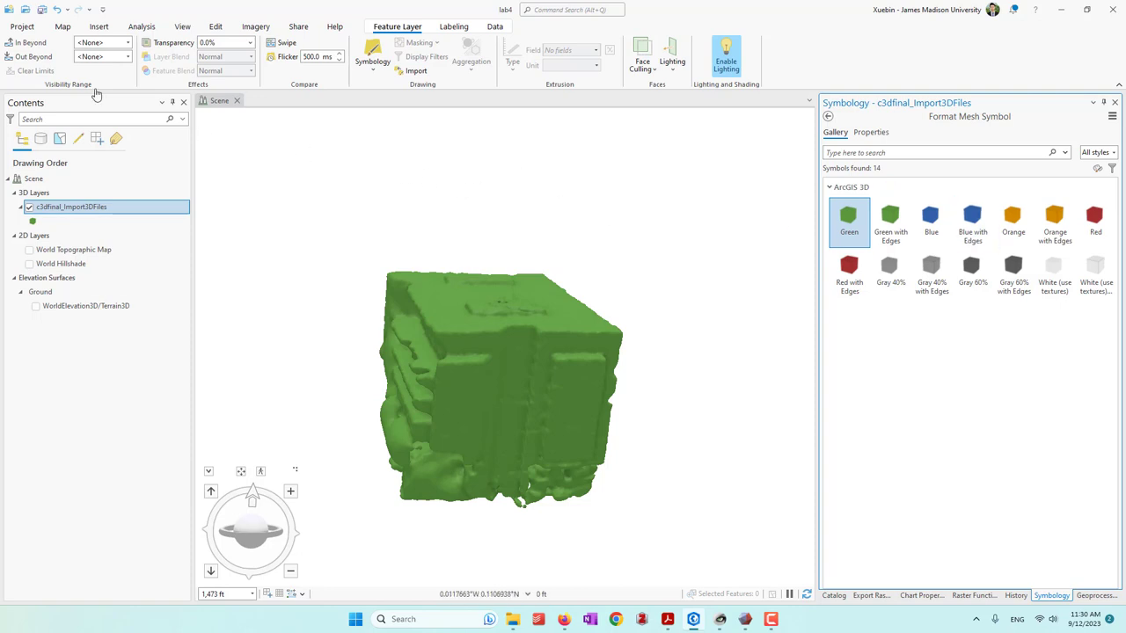
Measure the building's vertical height from its base to the roof edge in metric units, and close the measurement.
left_click(62, 27)
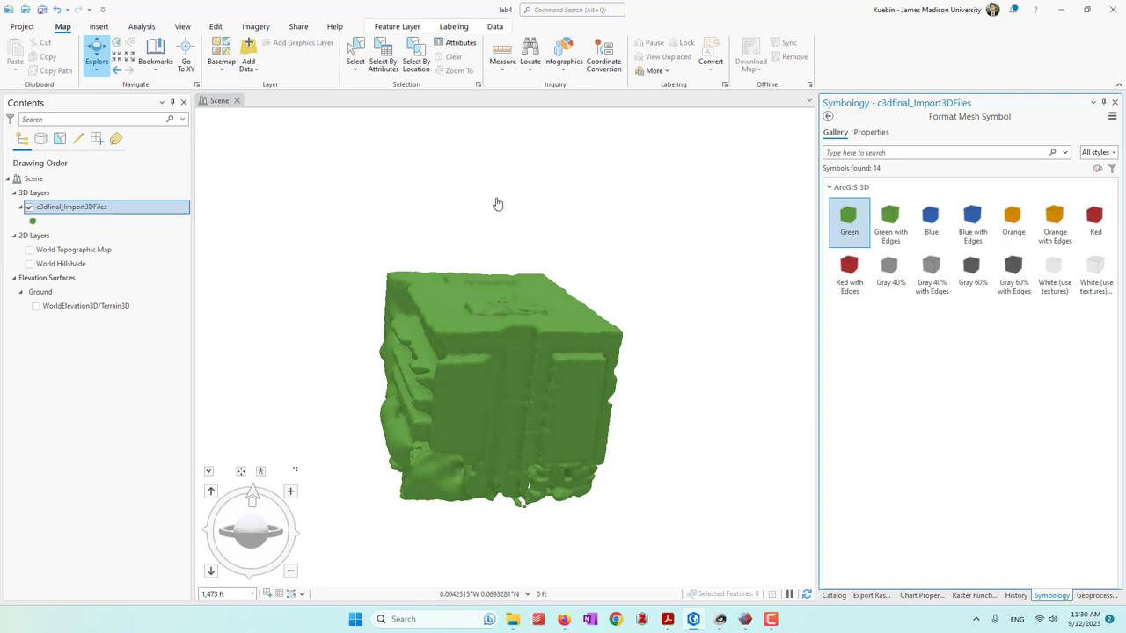
left_click(502, 61)
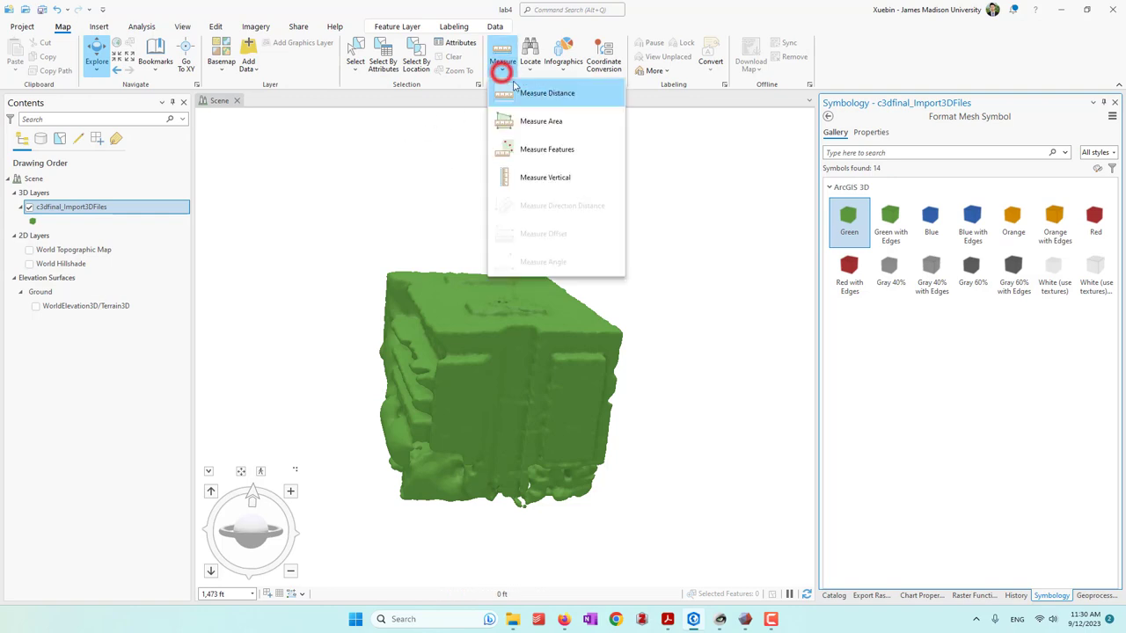
left_click(529, 183)
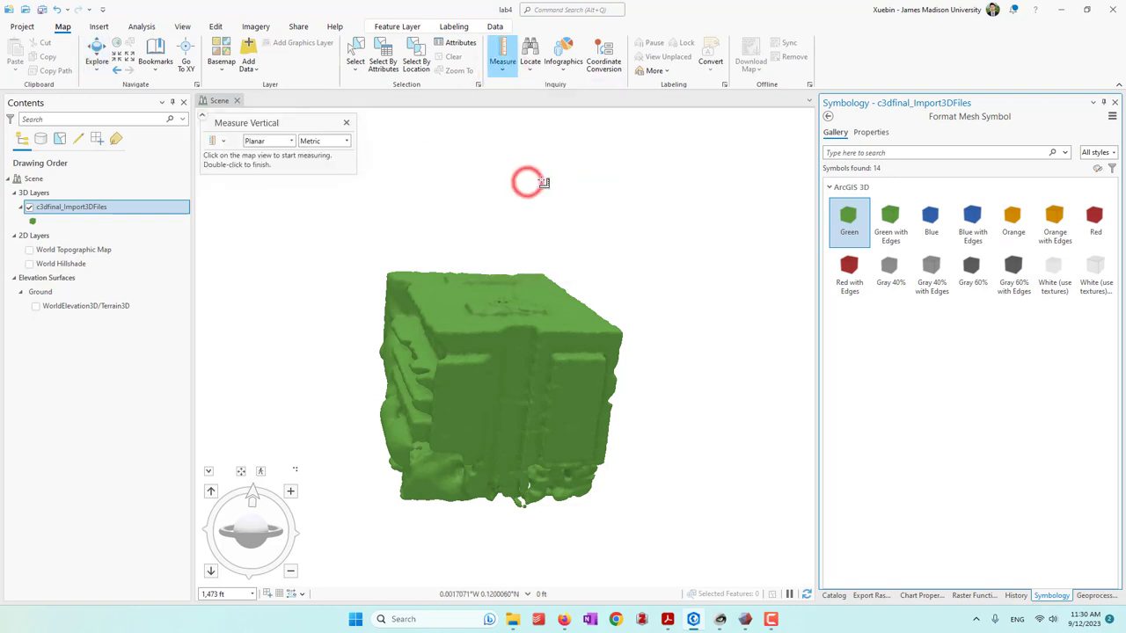
left_click(423, 497)
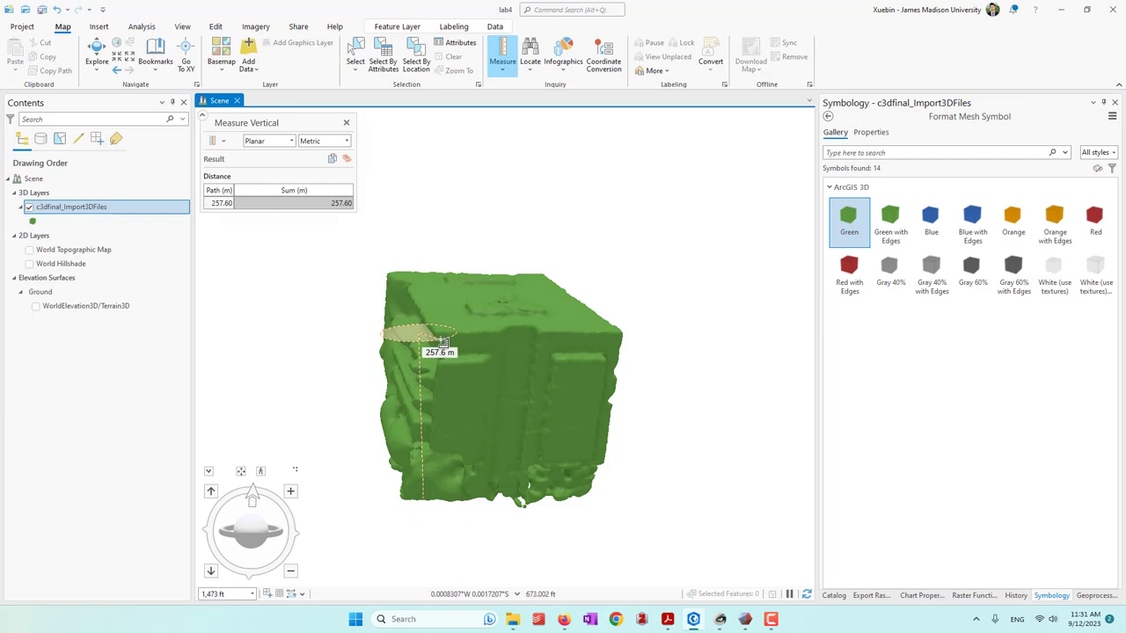
left_click(423, 332)
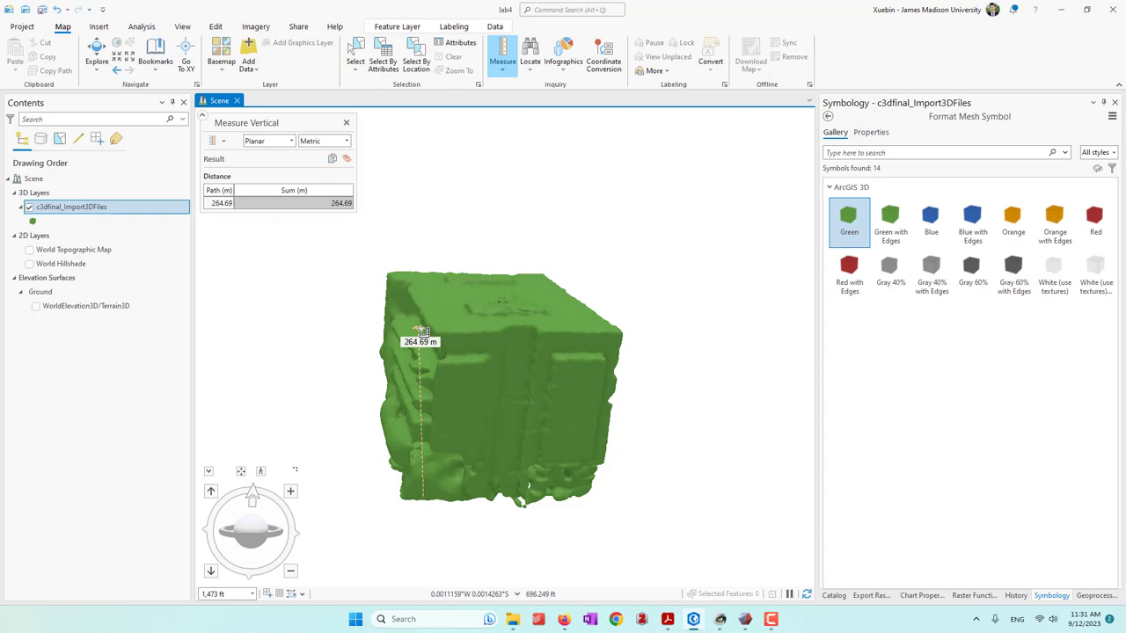
left_click(345, 122)
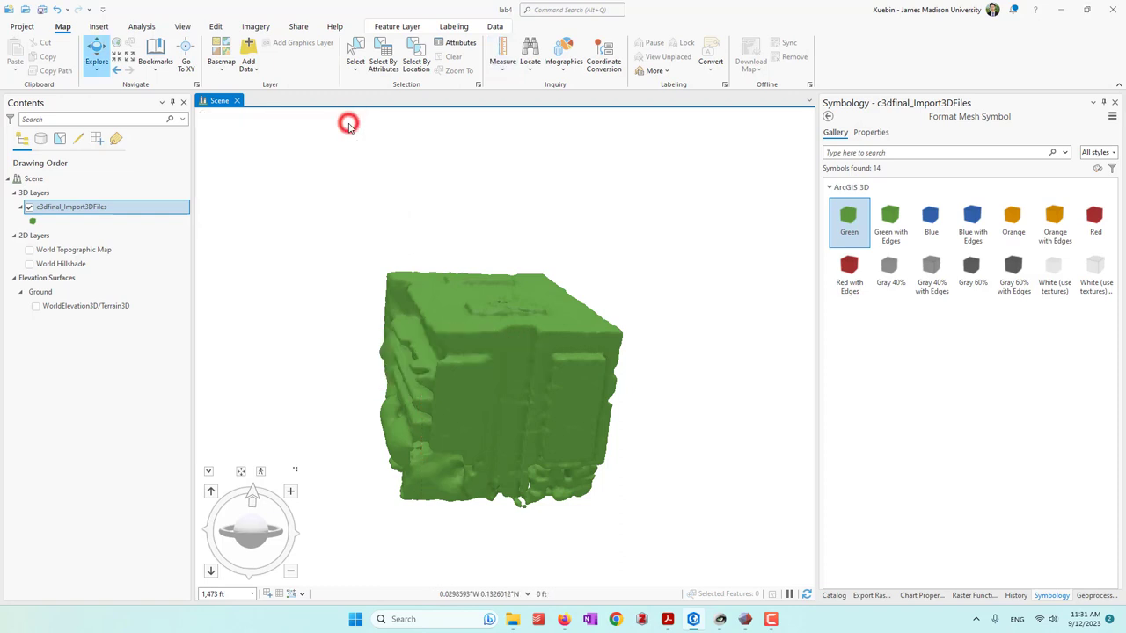
Create an interactive Slice plane with Horizontal direction across the building's roof, about 680 feet wide.
left_click(141, 27)
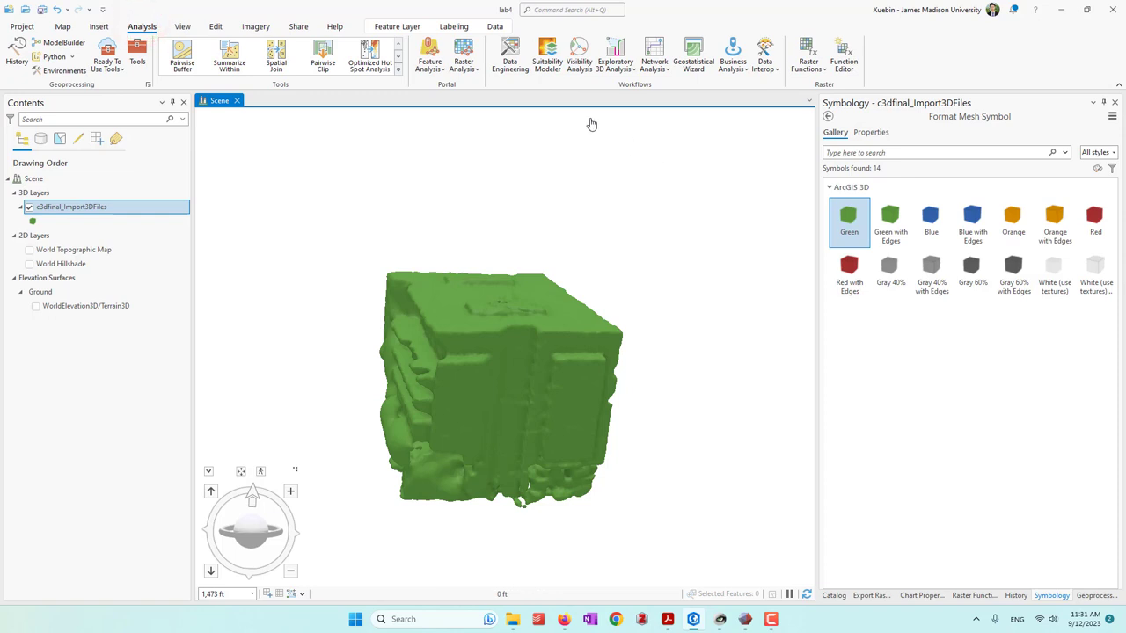
left_click(615, 64)
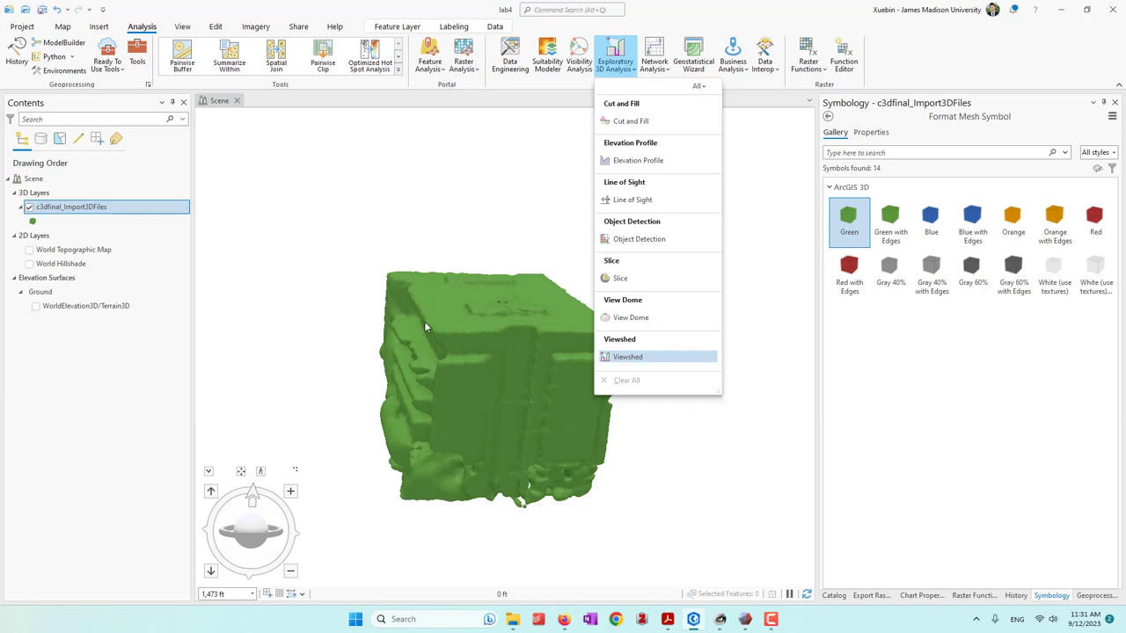
left_click(620, 279)
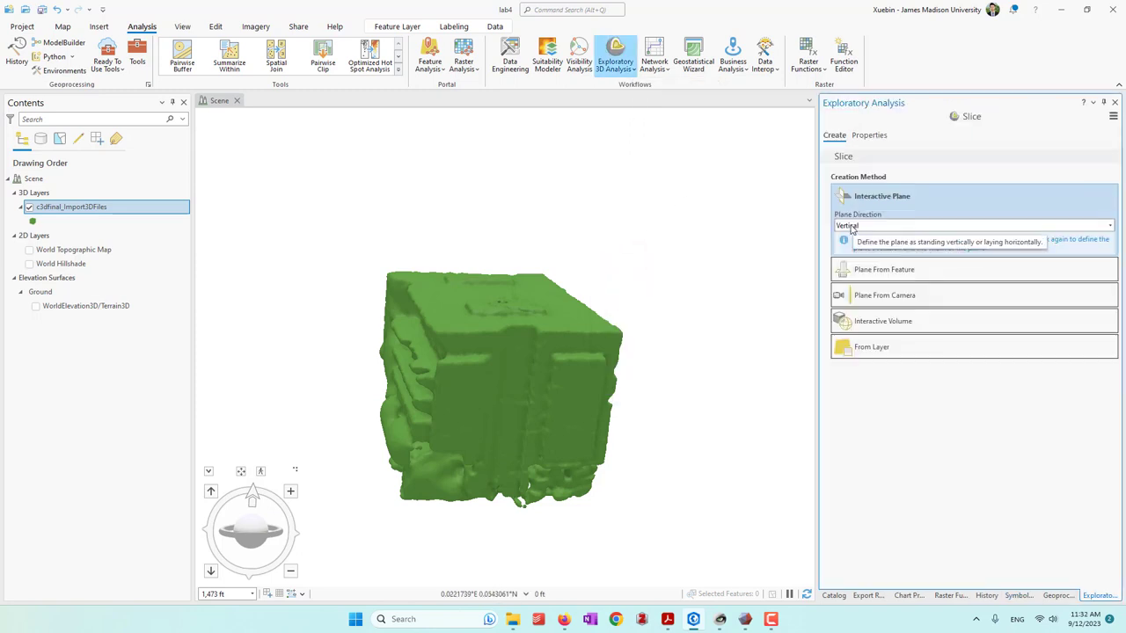
scroll(470, 342, "up", 3)
scroll(463, 340, "up", 2)
left_click(846, 225)
left_click(849, 238)
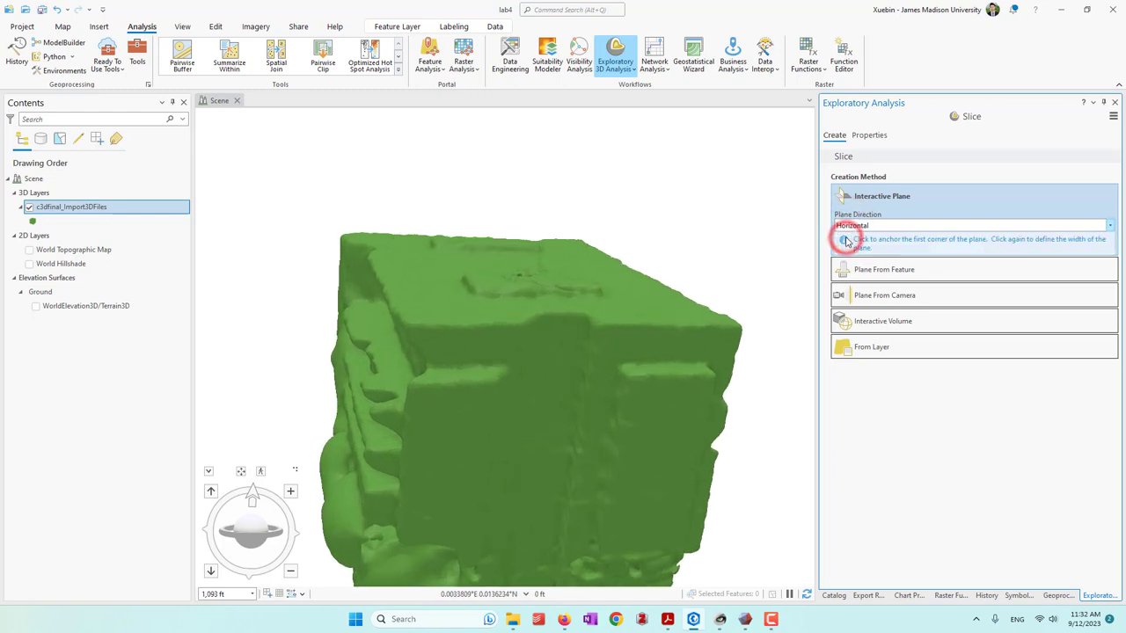
left_click(530, 290)
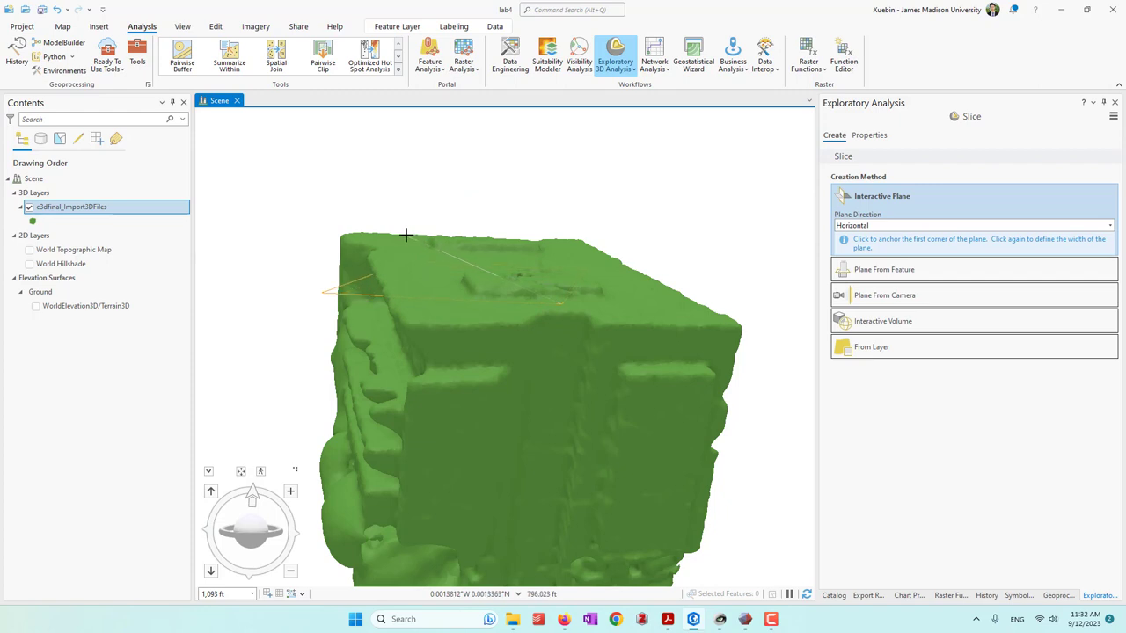
left_click(404, 239)
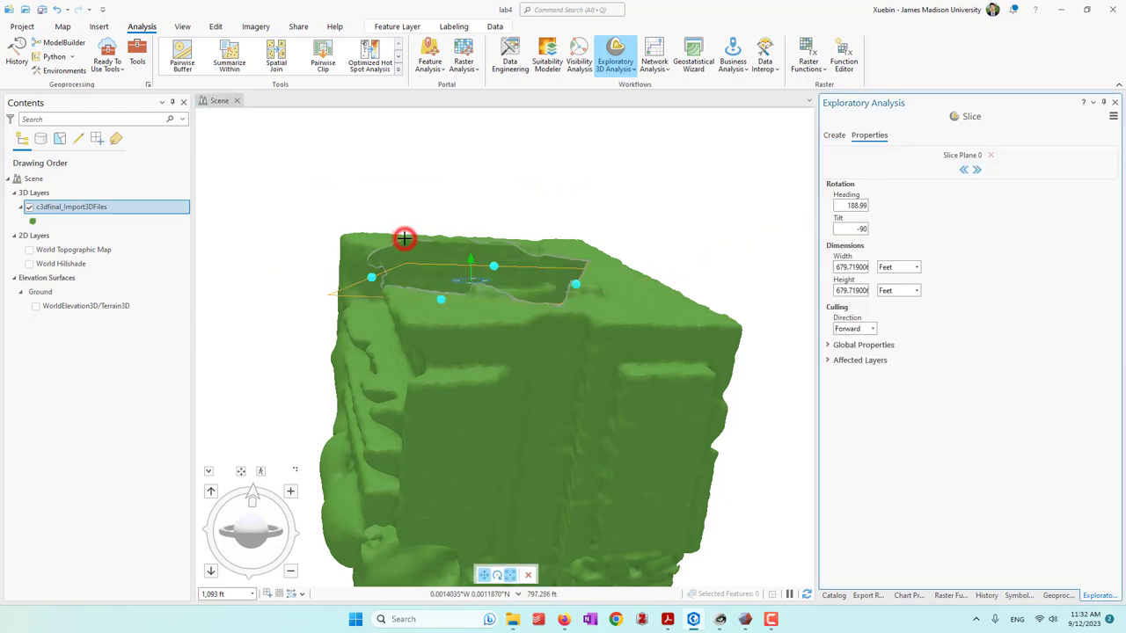
Lower the horizontal slice plane through the building to a Z of about 54 to expose its interior.
left_click_drag(470, 259, 486, 310)
left_click_drag(448, 421, 567, 445)
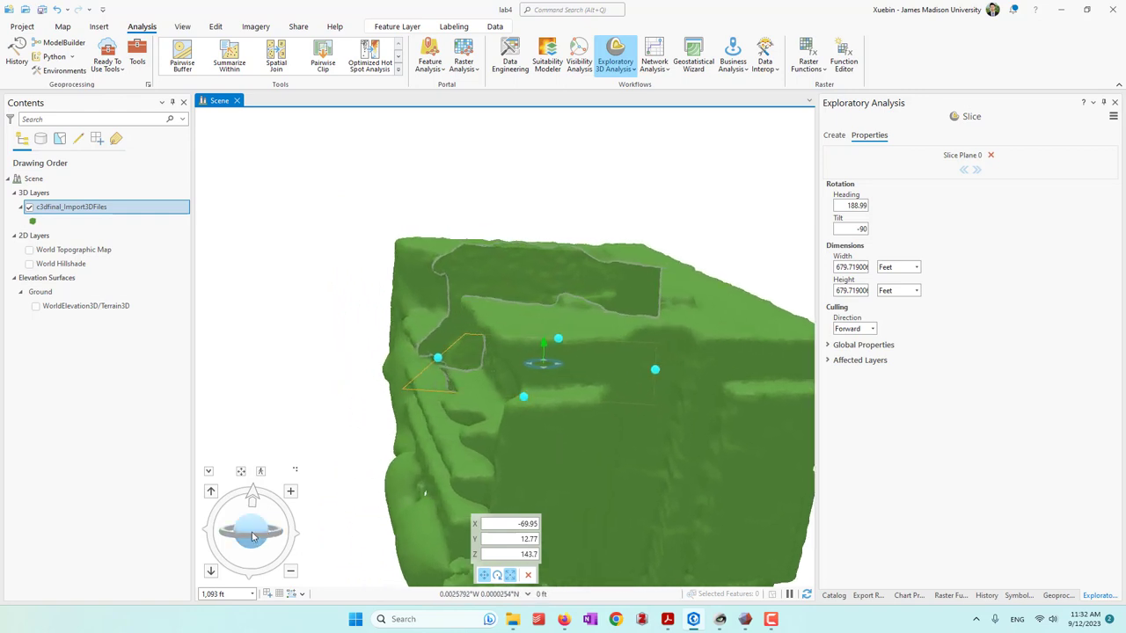
mouse_move(255, 537)
left_mouse_down()
mouse_move(319, 544)
mouse_move(434, 433)
mouse_move(378, 475)
mouse_move(262, 528)
left_mouse_up()
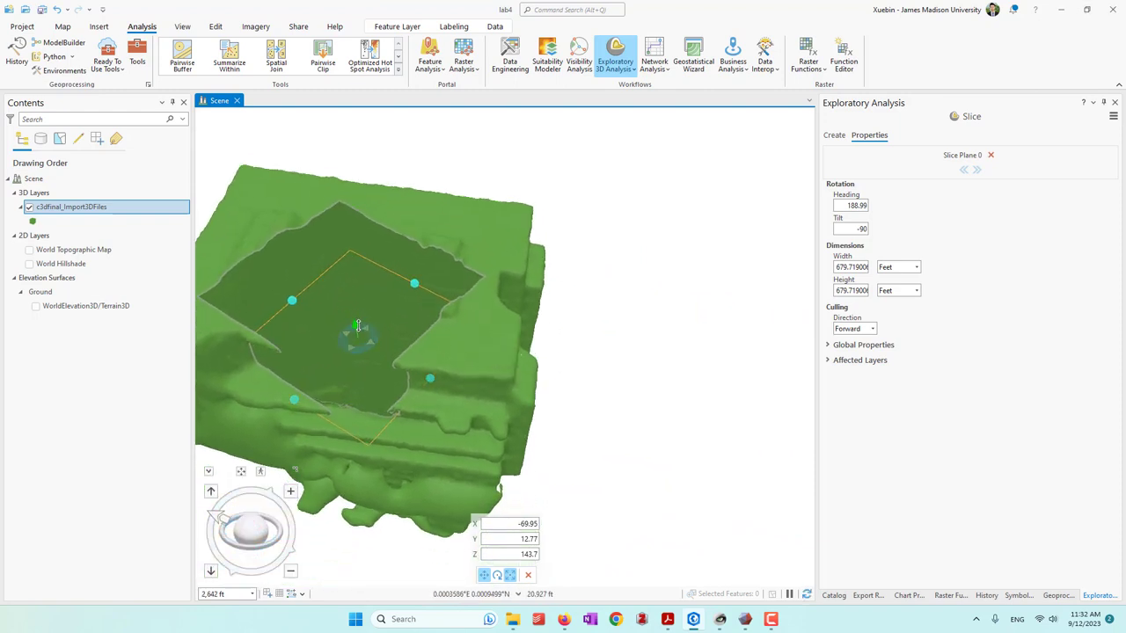
left_click_drag(358, 325, 360, 356)
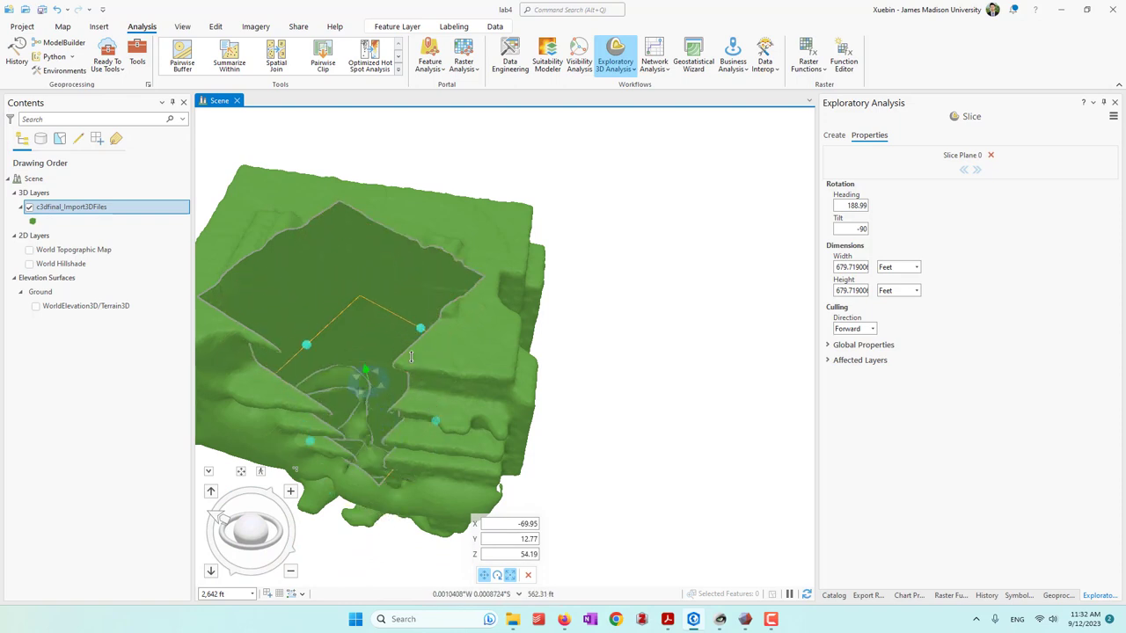